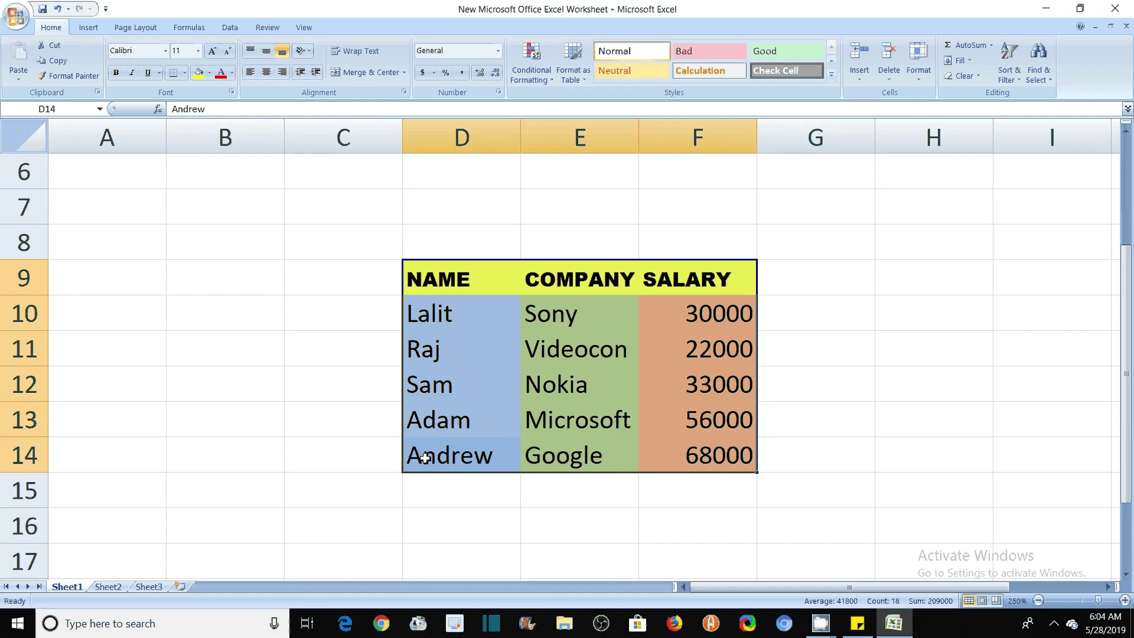
Select the salary table's name cells and bring up the Column chart types on Insert.
left_click(424, 458)
left_click_drag(424, 457, 700, 286)
left_click(88, 29)
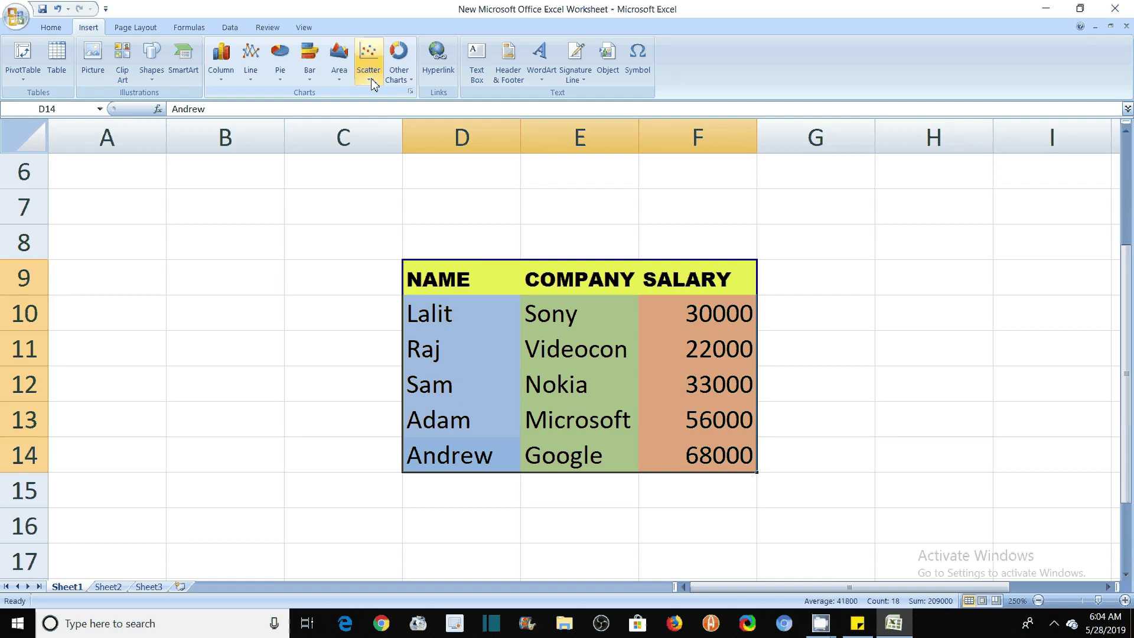
left_click(221, 78)
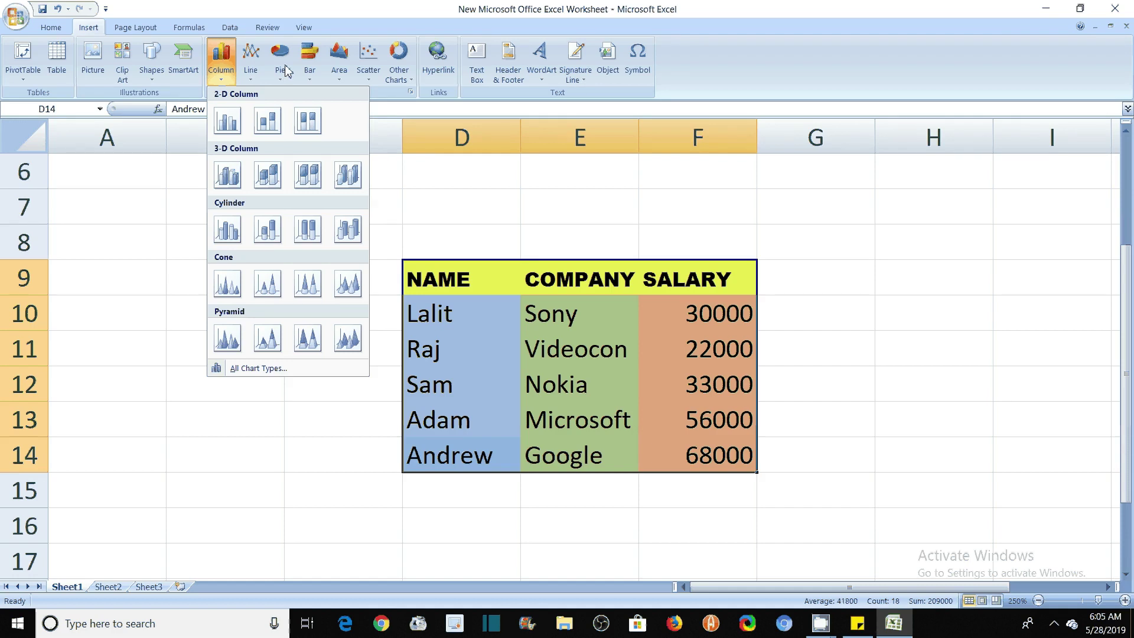
Insert a plain 2-D column chart of the salaries and move it beside the table.
left_click(228, 126)
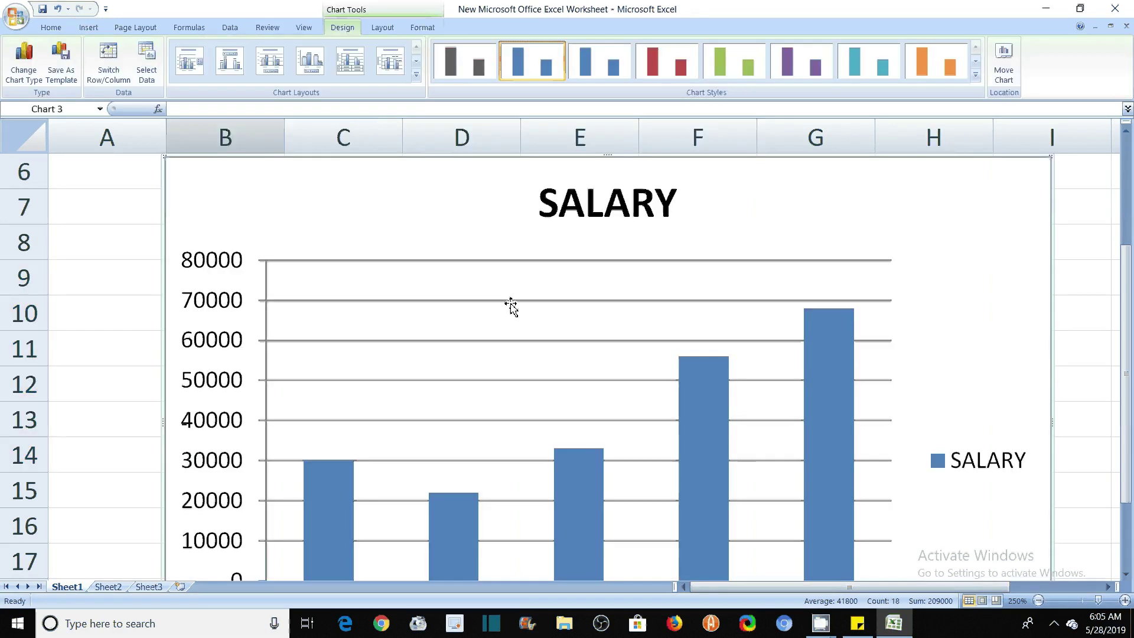
scroll(846, 240, "down", 8)
left_click_drag(846, 240, 793, 225)
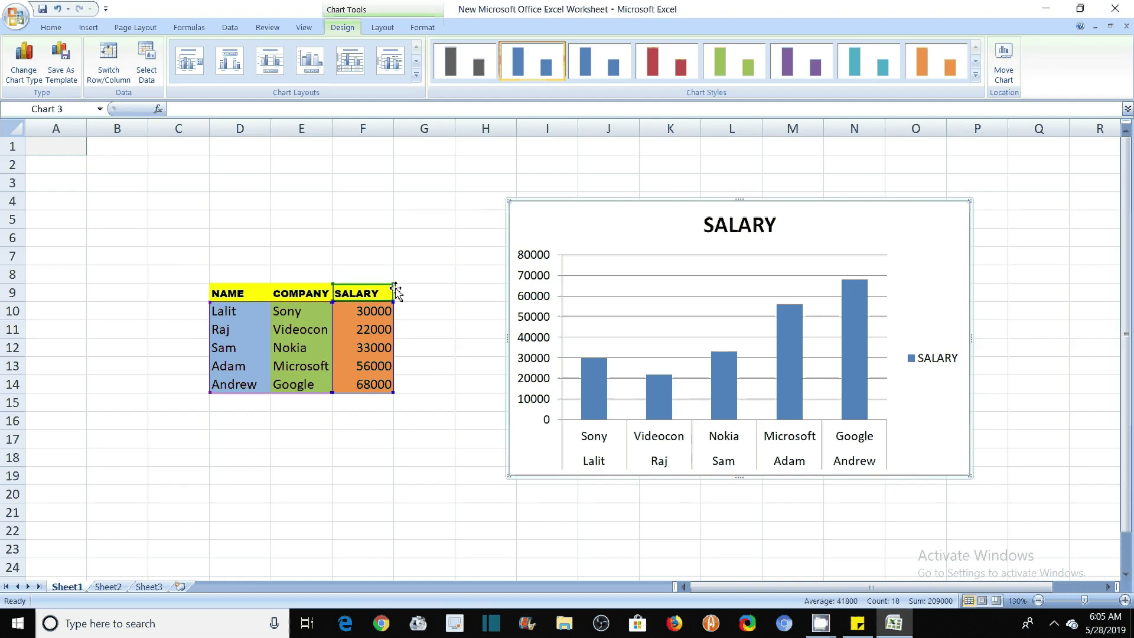
scroll(395, 291, "up", 2, "ctrl")
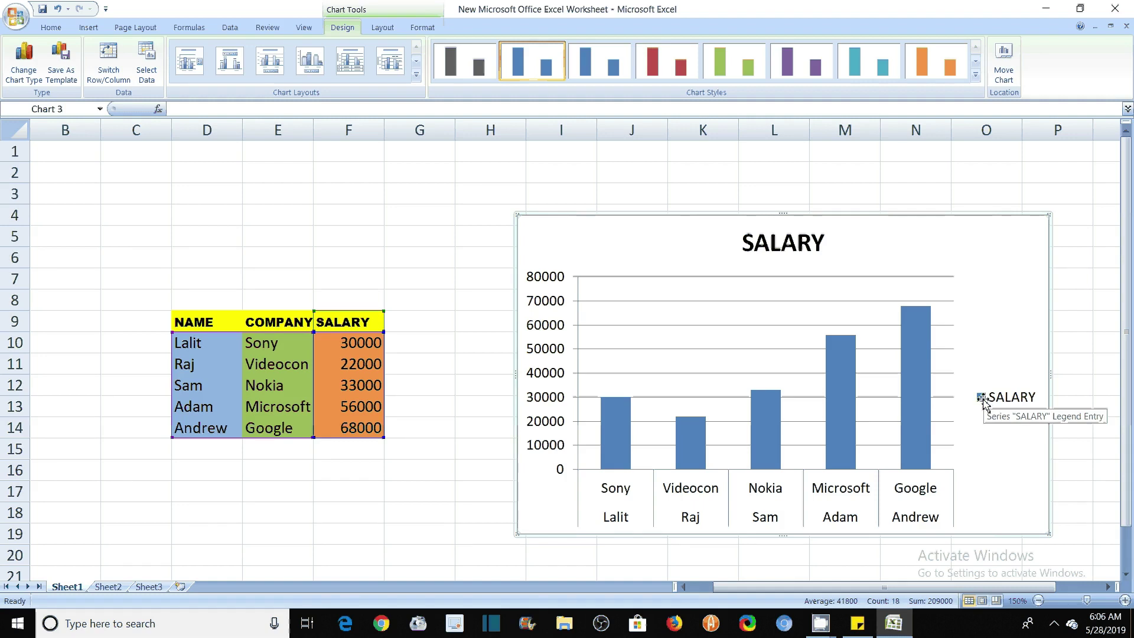
mouse_move(920, 419)
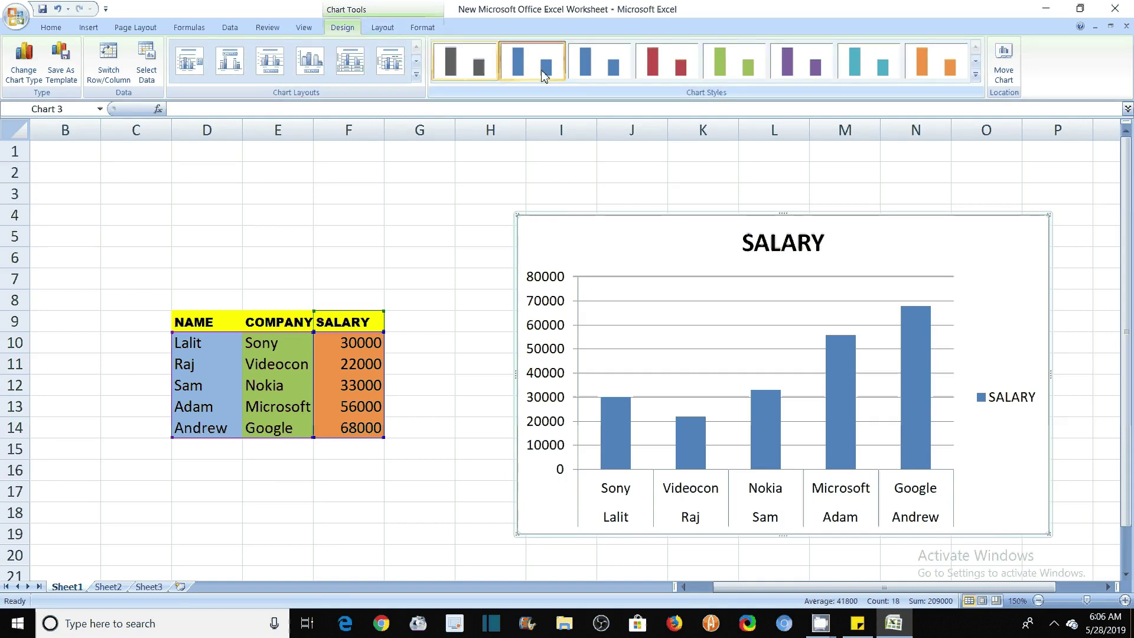
Cycle the chart style through red and green, settling on purple bars.
left_click(597, 70)
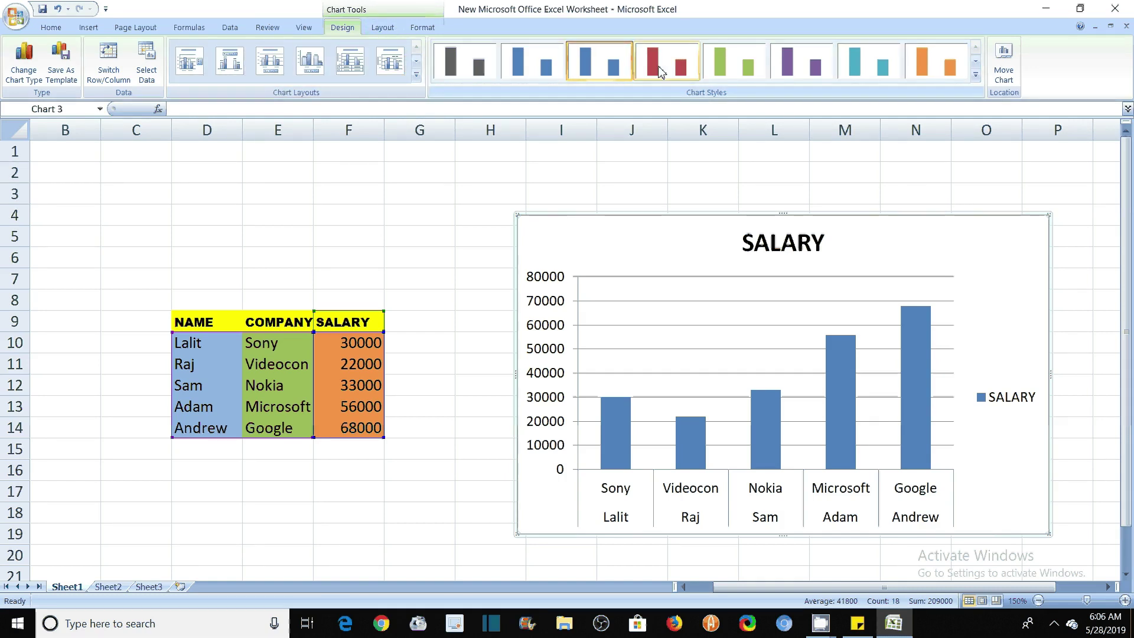
left_click(661, 71)
left_click(736, 74)
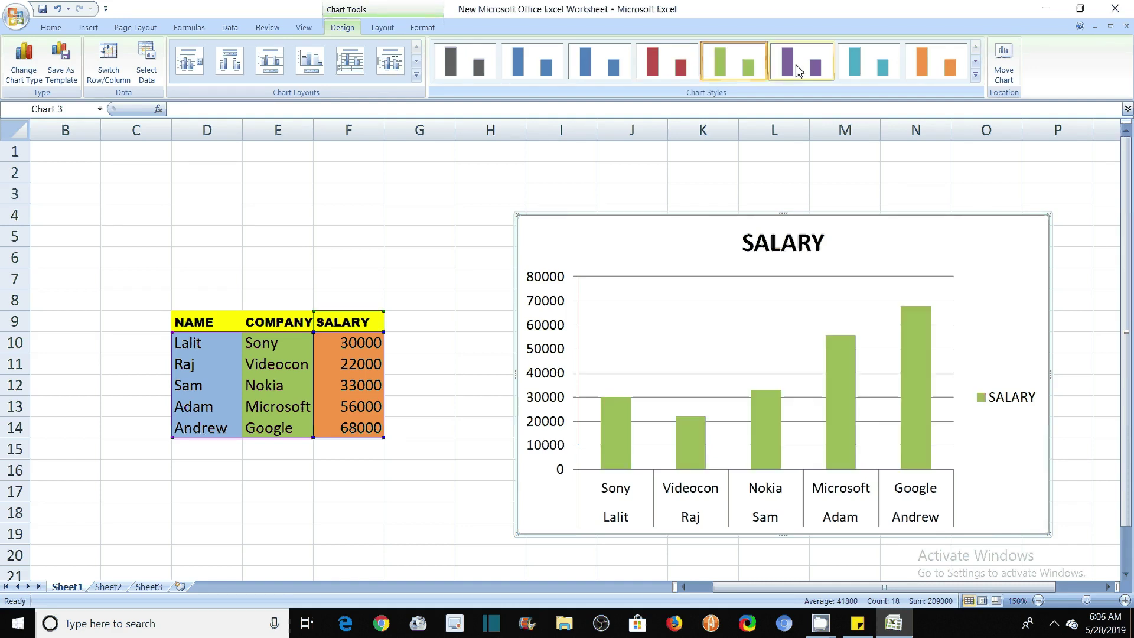
left_click(798, 71)
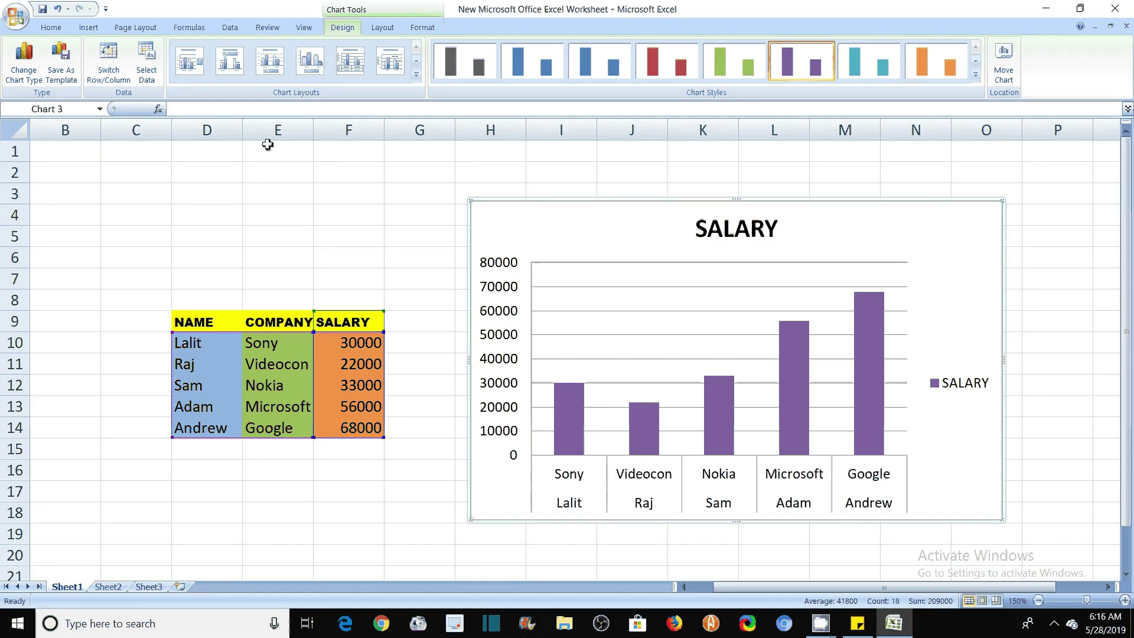
Try Chart Layouts 2, 3, 1, 3 and 4, finishing on Layout 5 with axis title and data table.
left_click(229, 68)
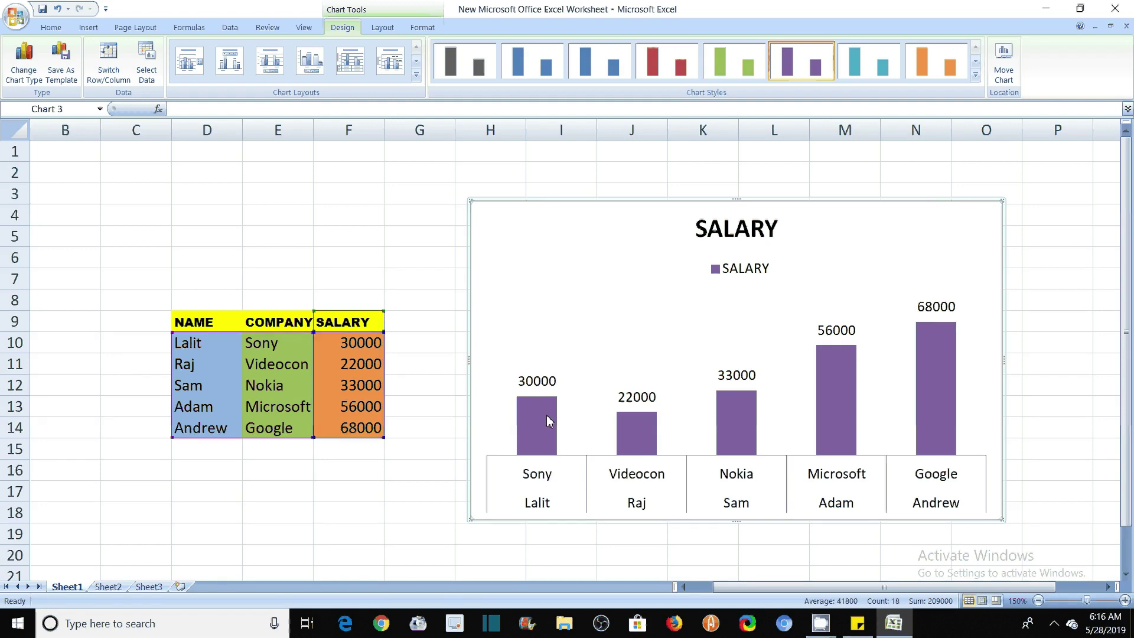
mouse_move(784, 385)
left_click(270, 71)
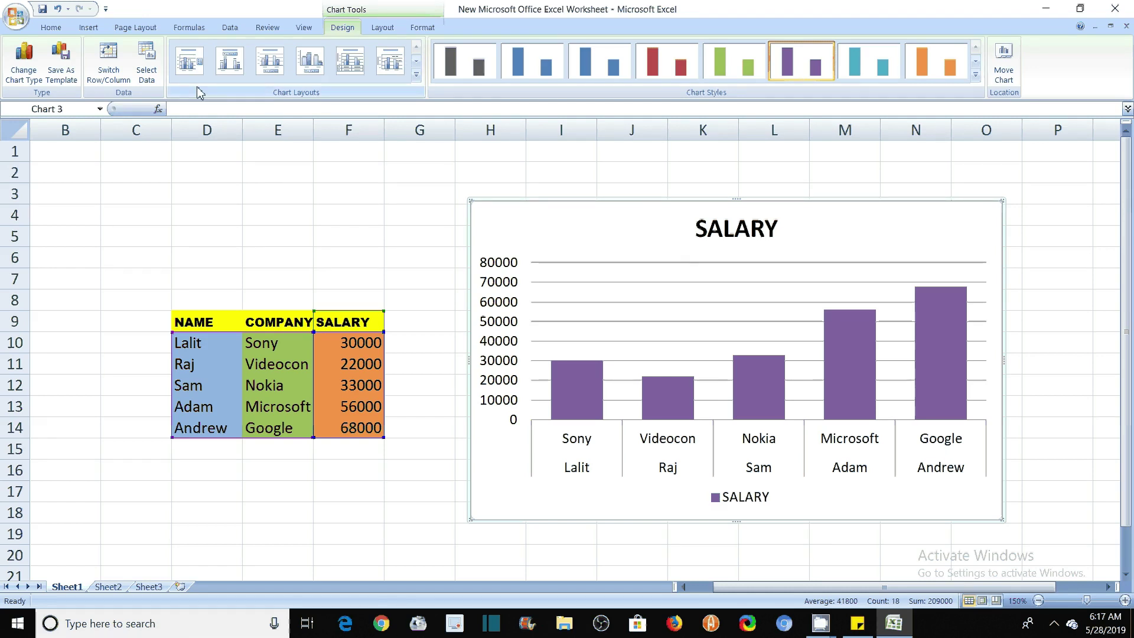
left_click(190, 65)
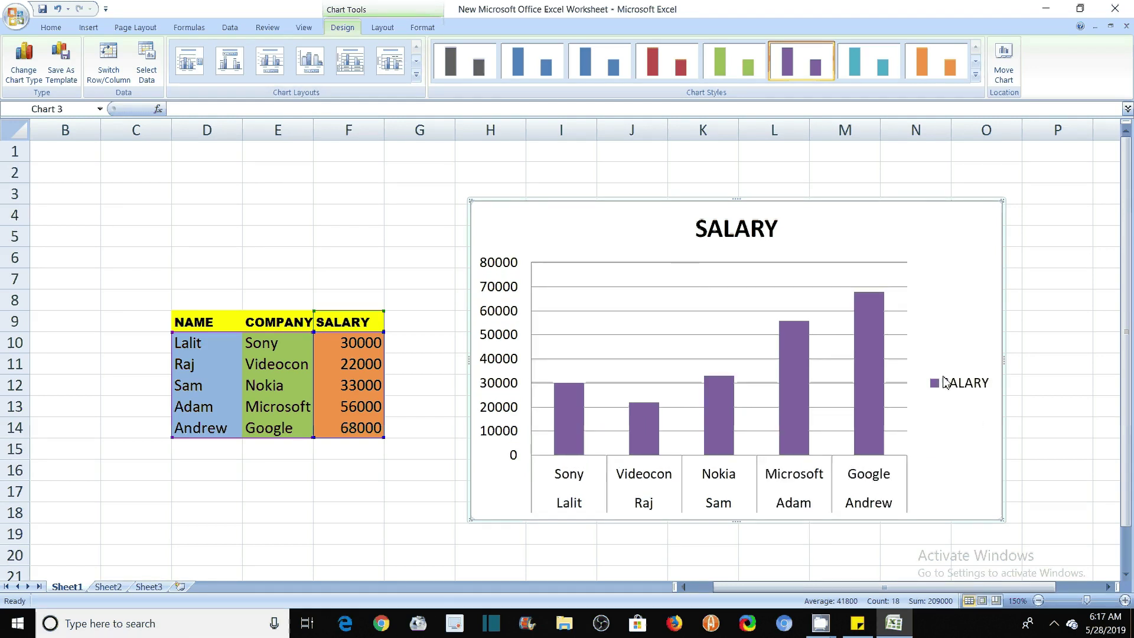
left_click(271, 64)
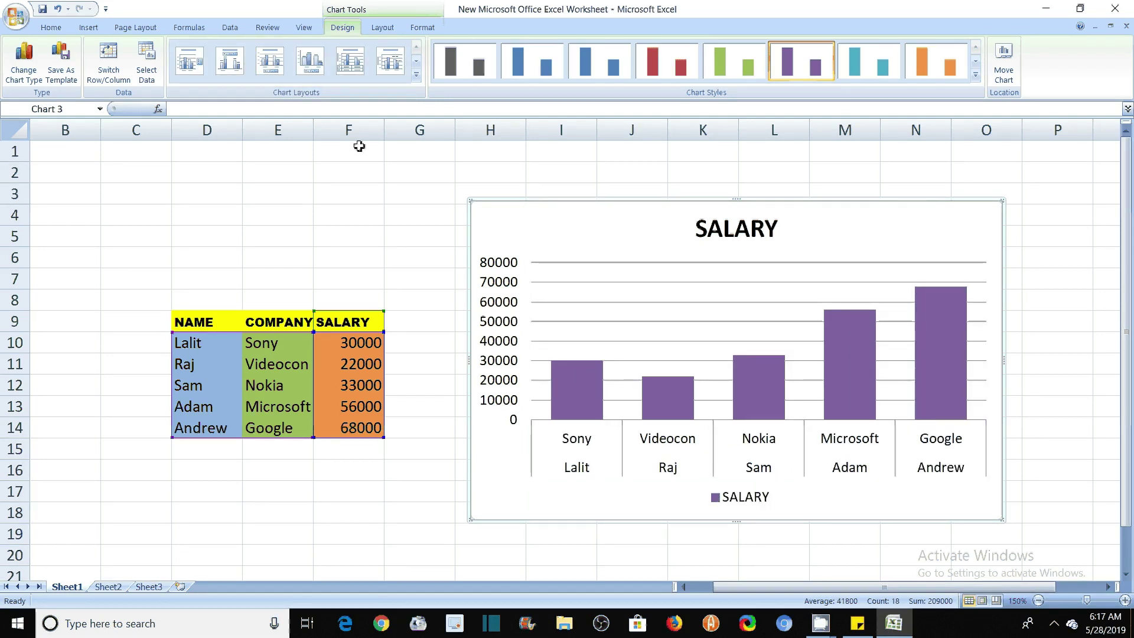
left_click(310, 71)
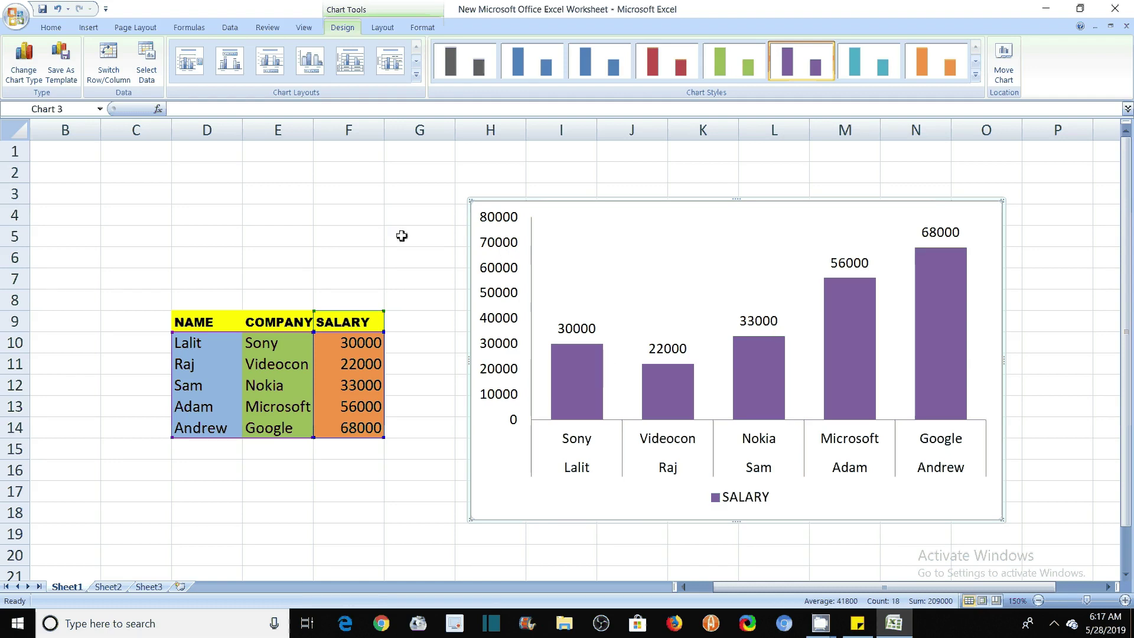
left_click(351, 61)
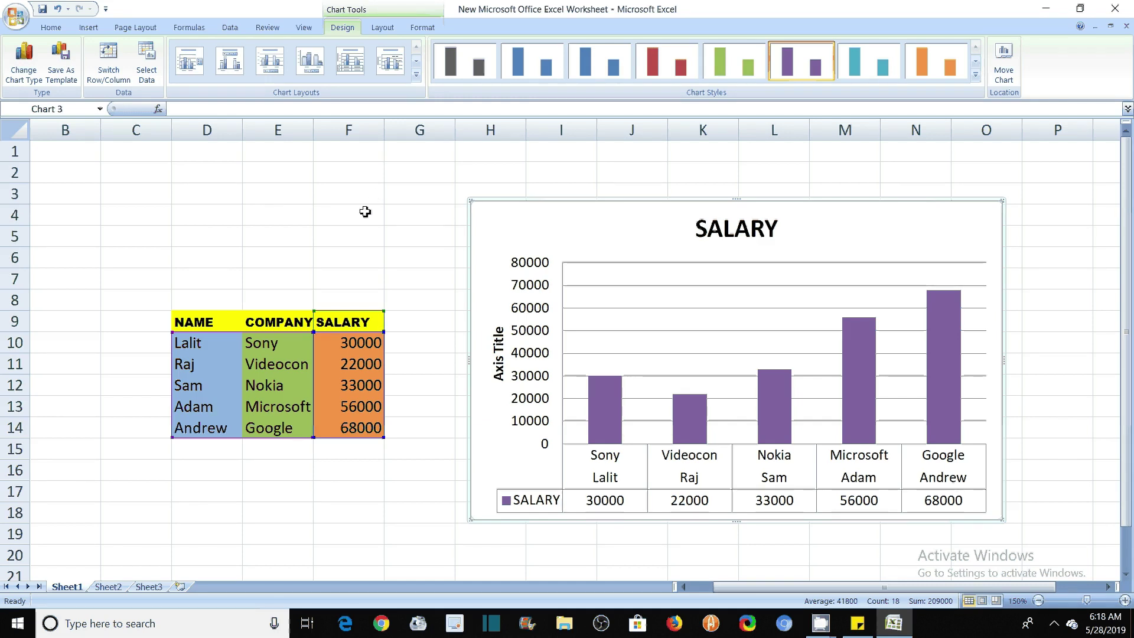
Delete the column chart and reselect the table's name cells.
left_click(89, 30)
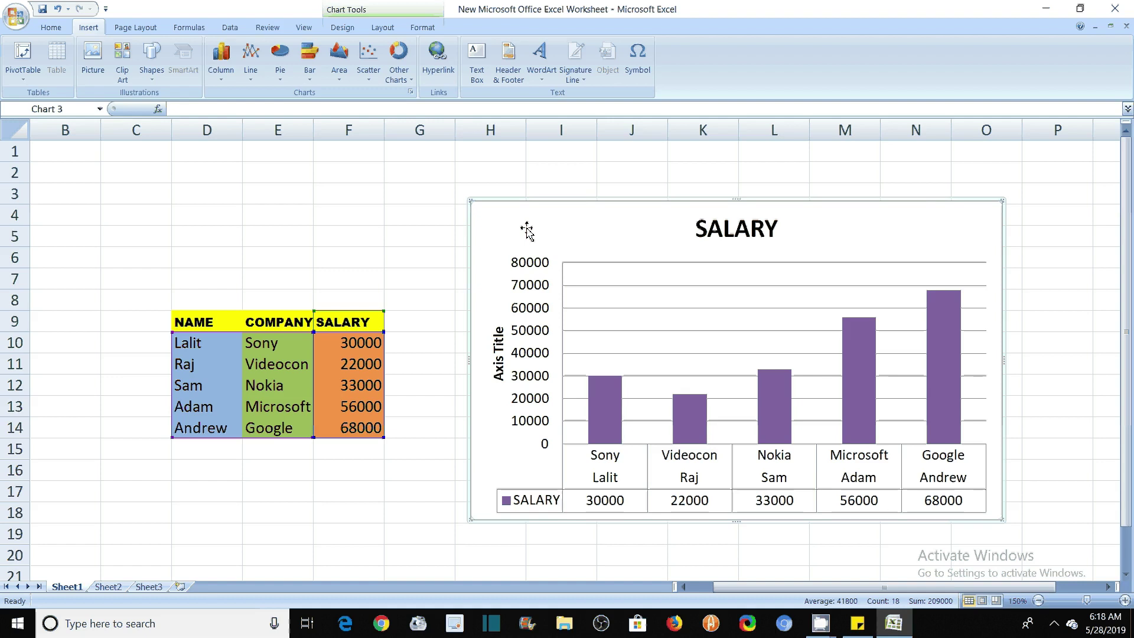
key("Delete")
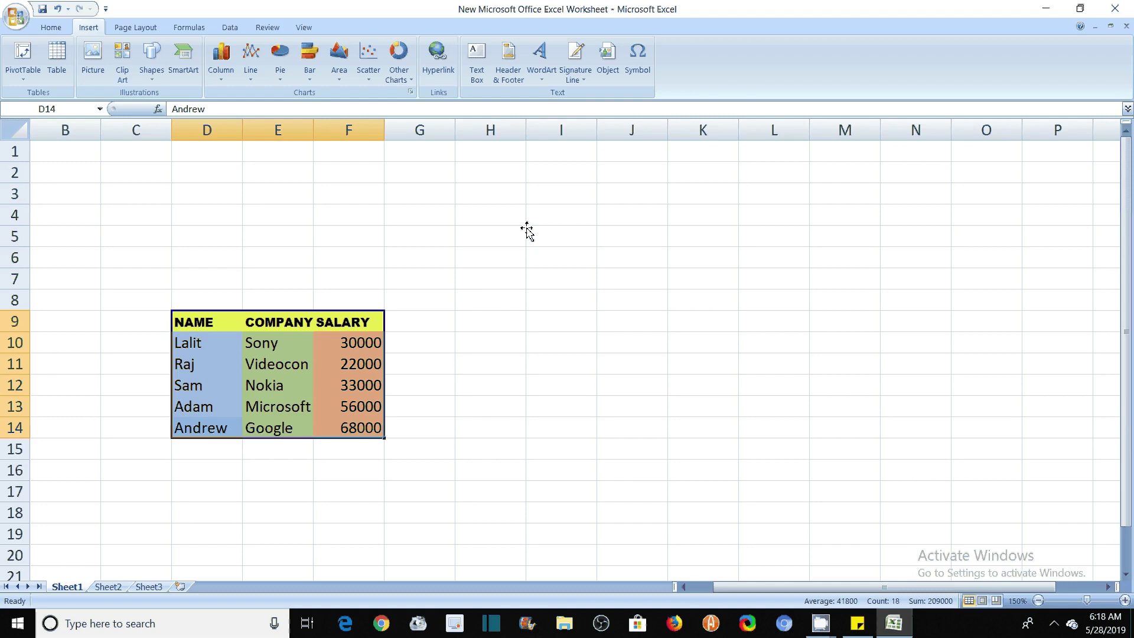
left_click(193, 431)
left_click_drag(193, 431, 326, 329)
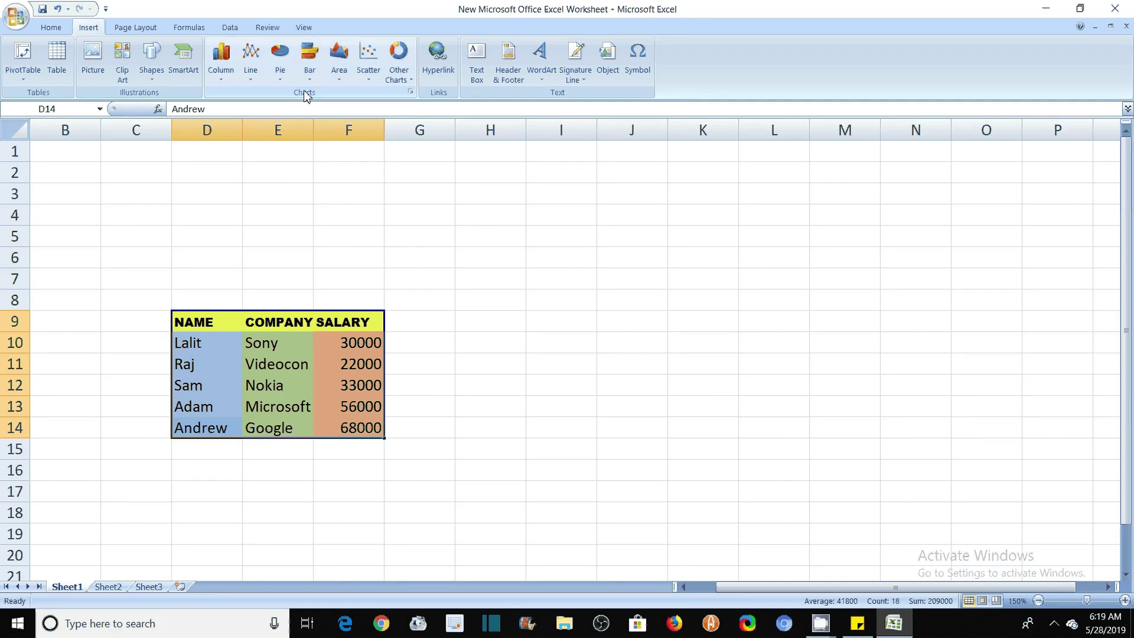
Insert a 2-D pie chart and place it beside the salary table.
left_click(281, 82)
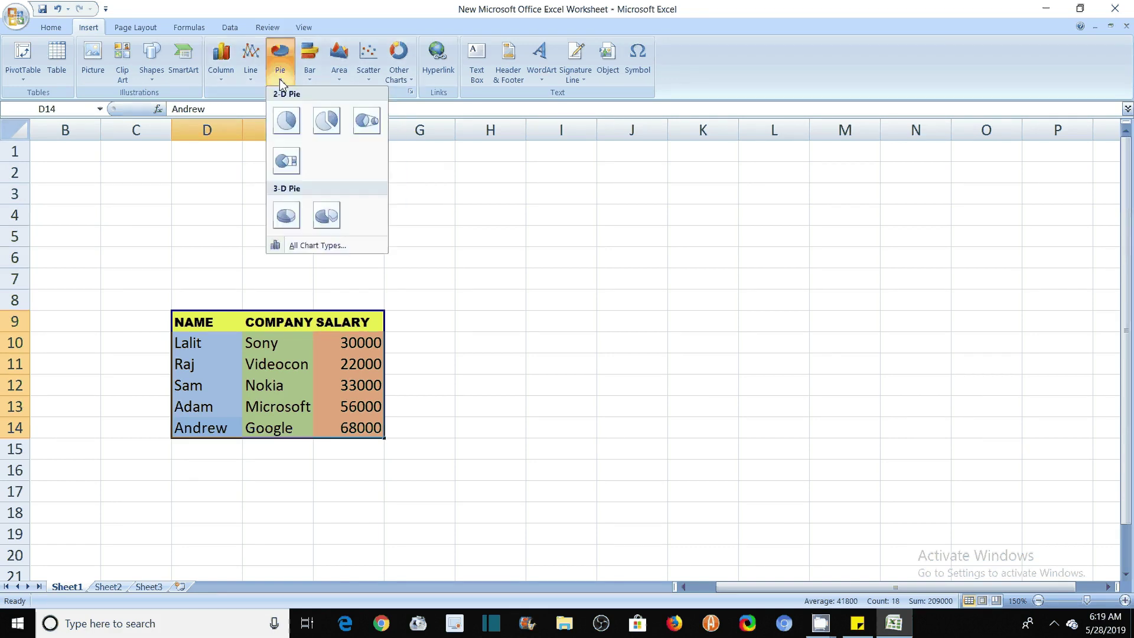
left_click(286, 123)
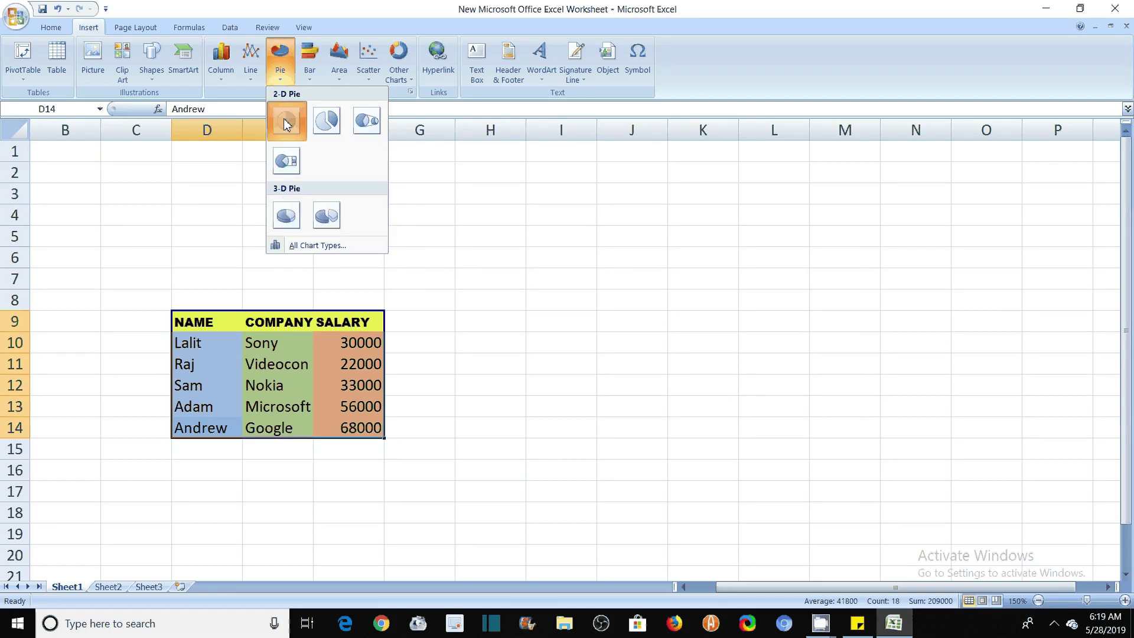
left_click_drag(511, 233, 647, 224)
left_click_drag(595, 310, 537, 302)
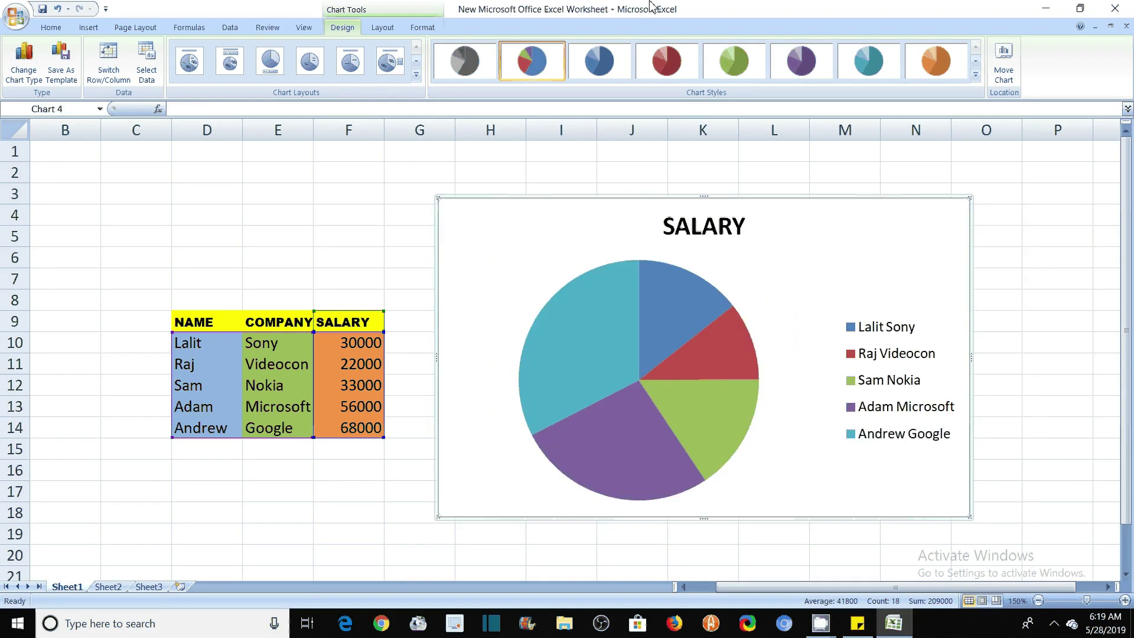
left_click(599, 61)
left_click(676, 61)
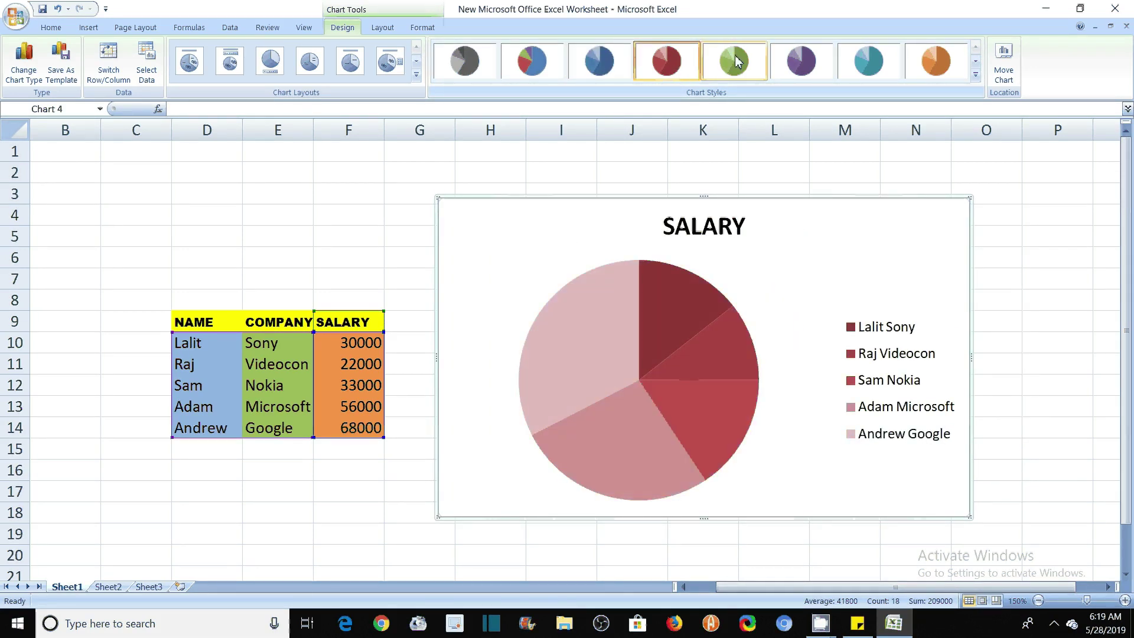
left_click(736, 61)
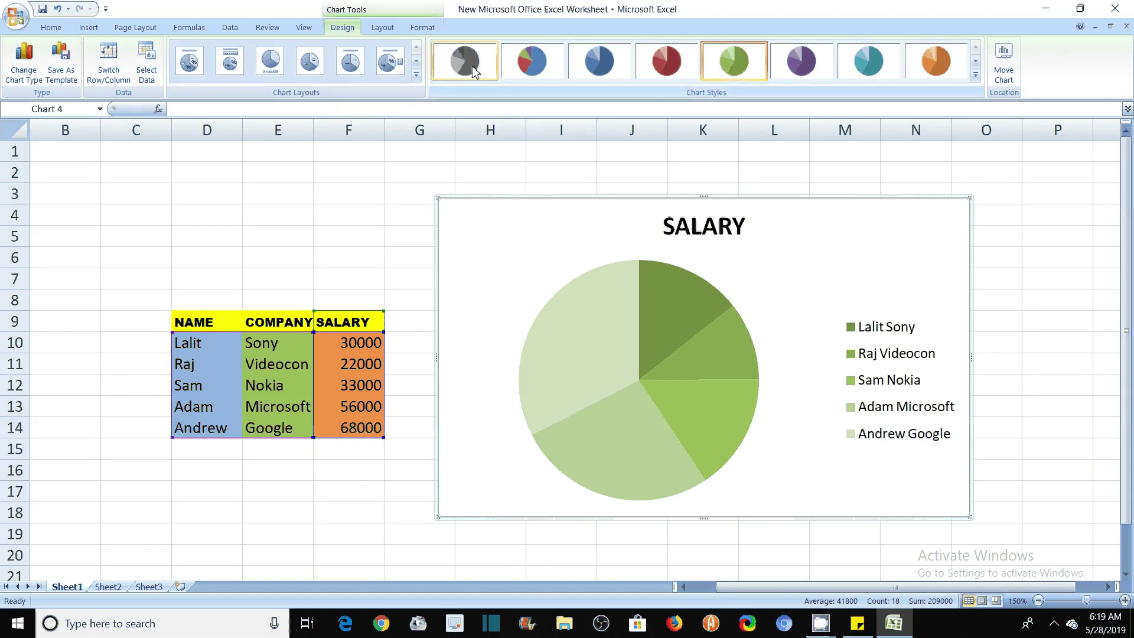
left_click(539, 61)
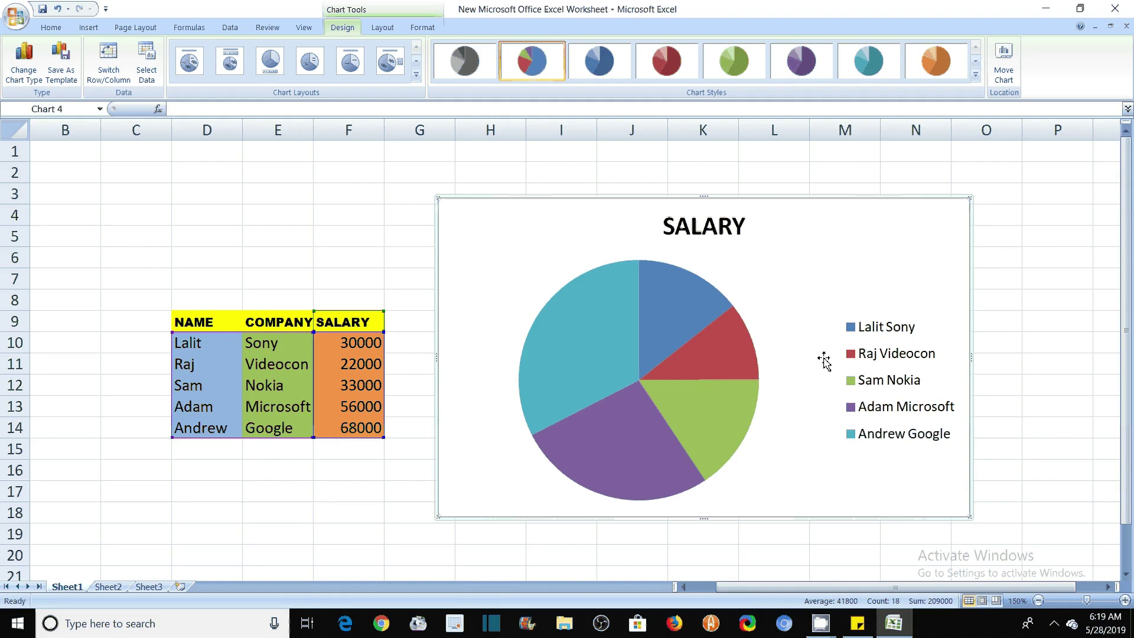
mouse_move(735, 349)
left_click(712, 355)
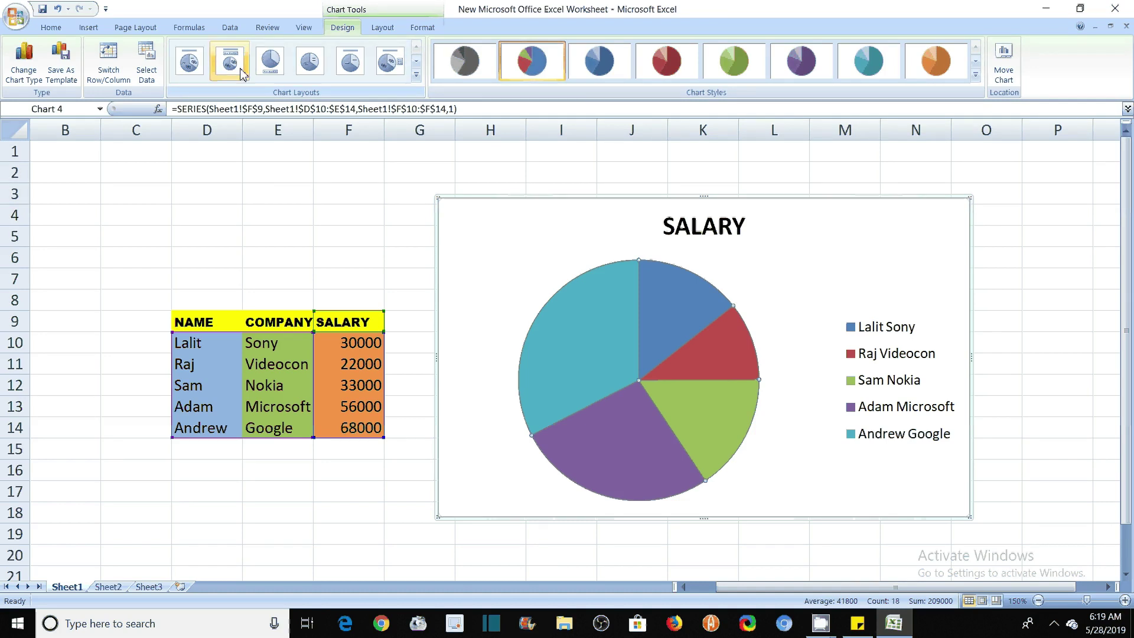
Try several pie layouts, ending with percentage slice labels and a name–company legend.
left_click(189, 66)
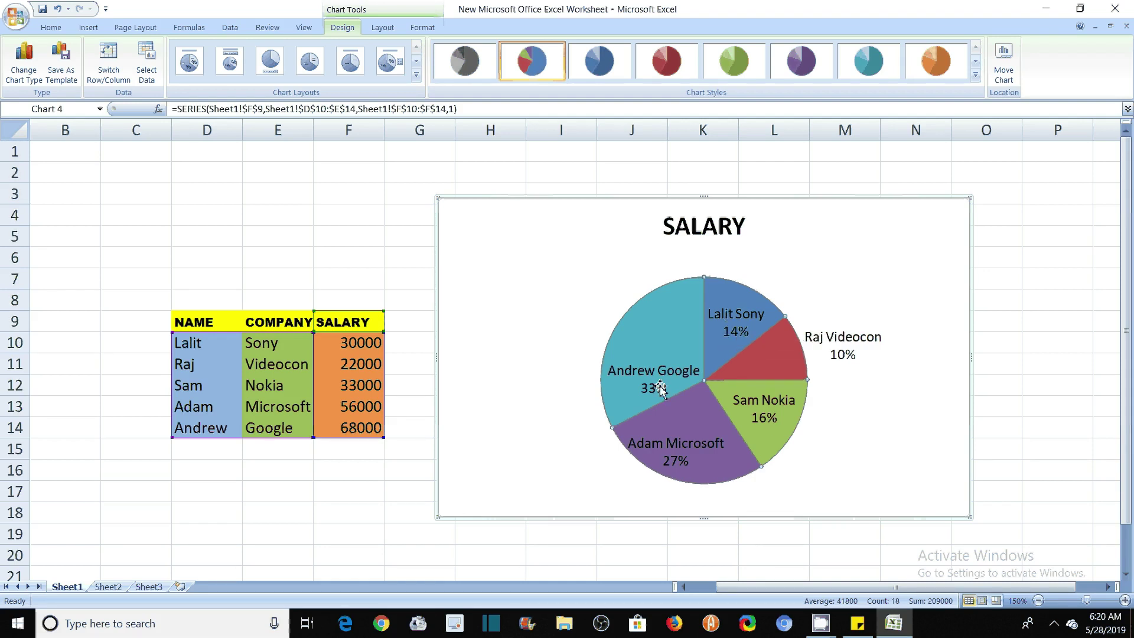
left_click(270, 65)
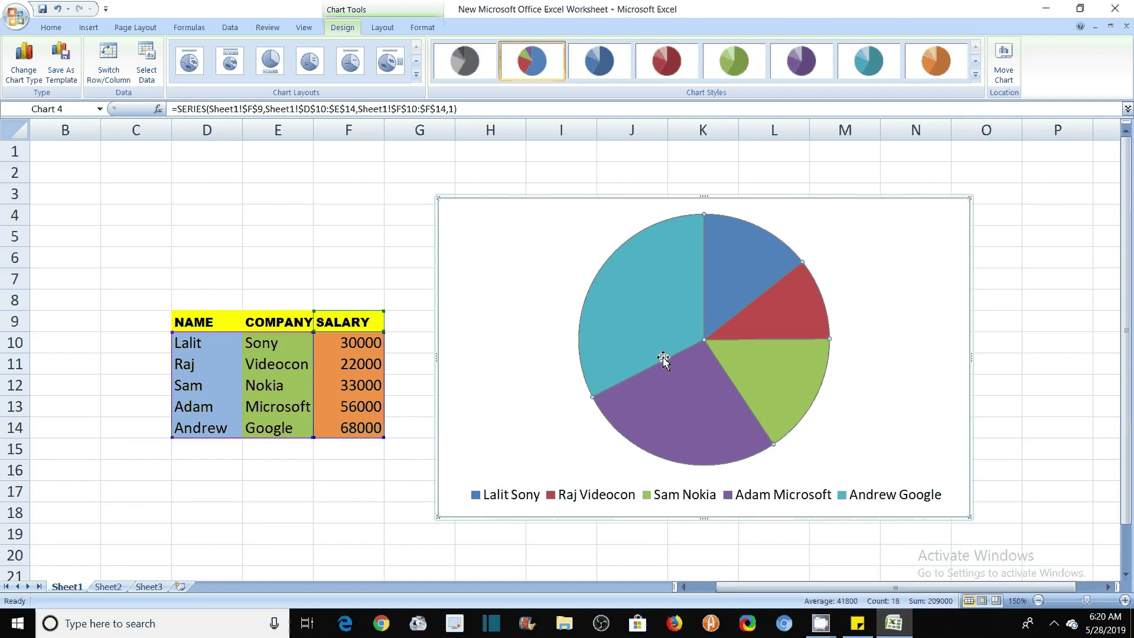
left_click(308, 75)
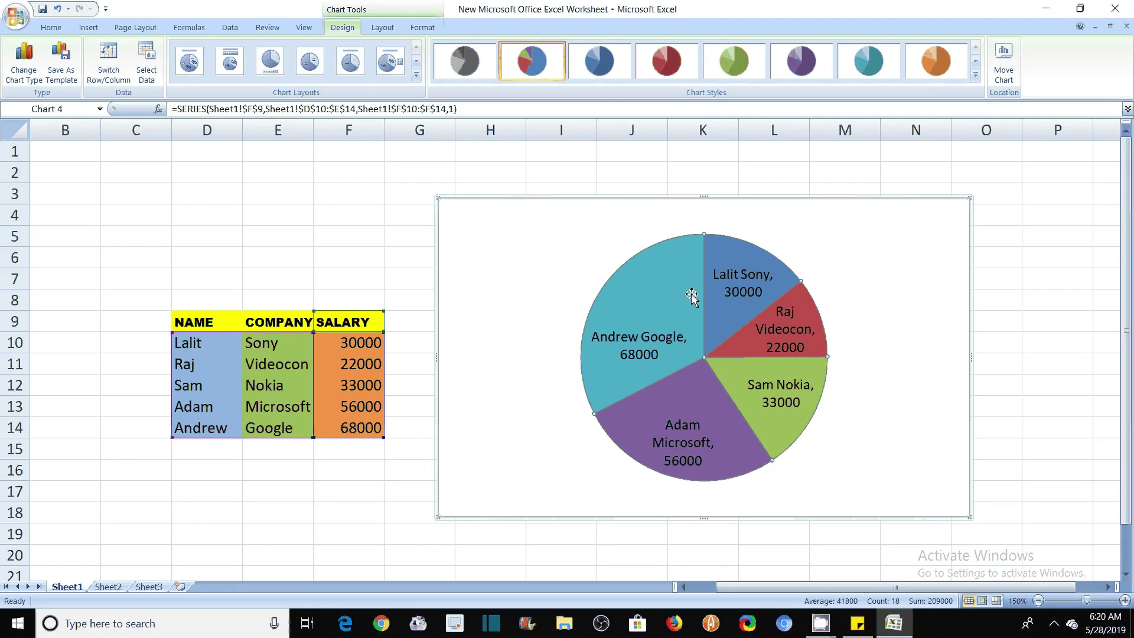
left_click(350, 64)
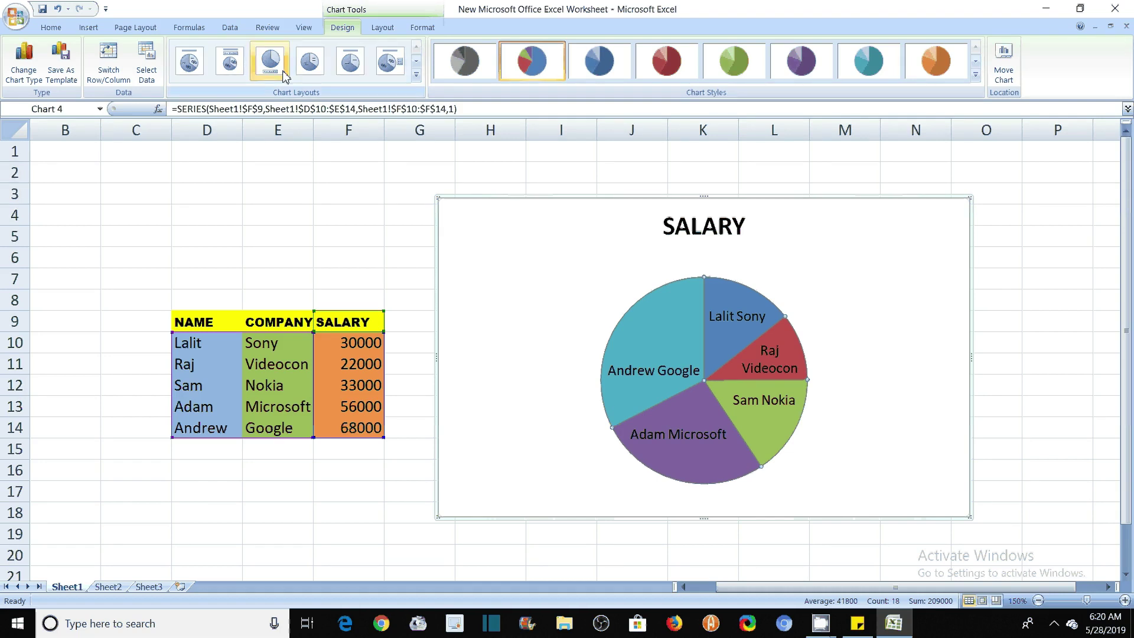
left_click(390, 61)
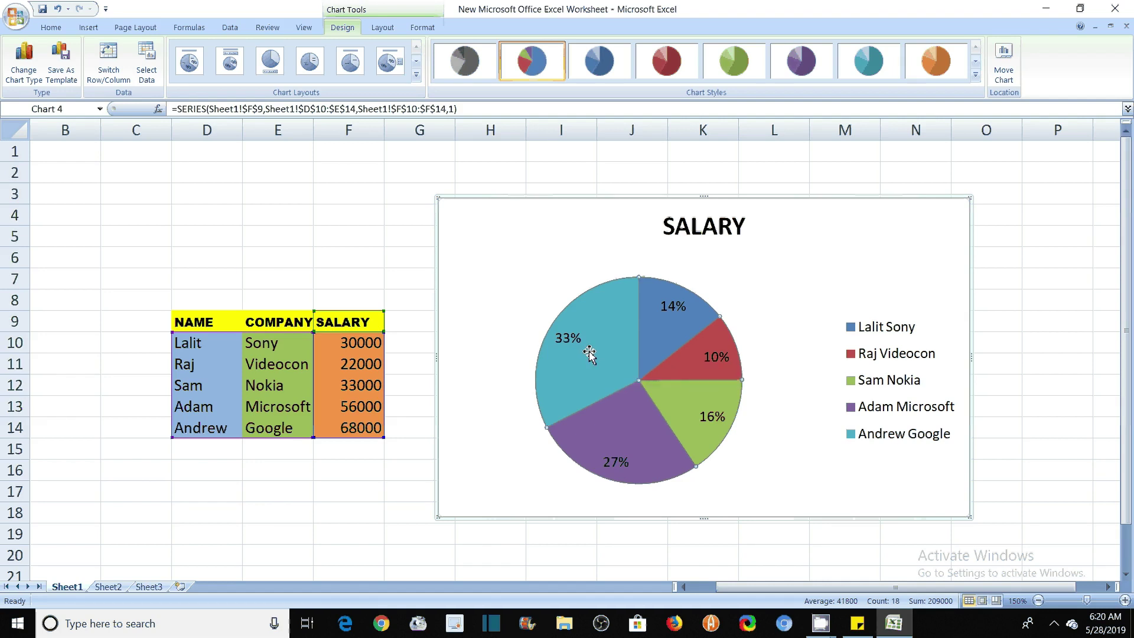
mouse_move(590, 354)
mouse_move(609, 312)
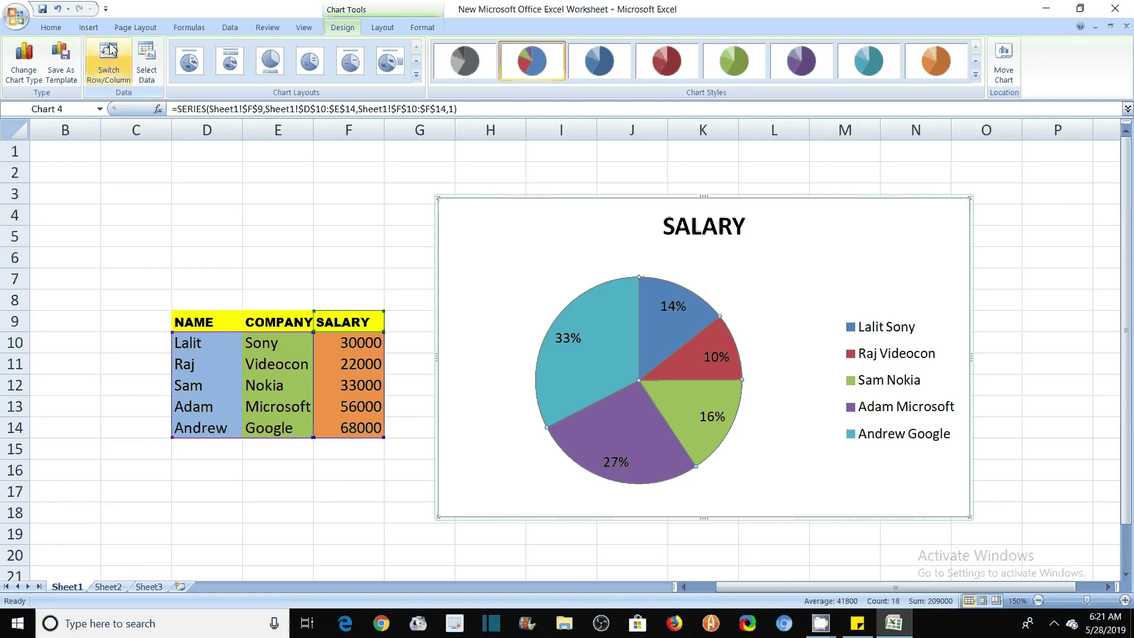
Change the pie chart into a 2-D line chart, then a 3-D line chart.
left_click(89, 29)
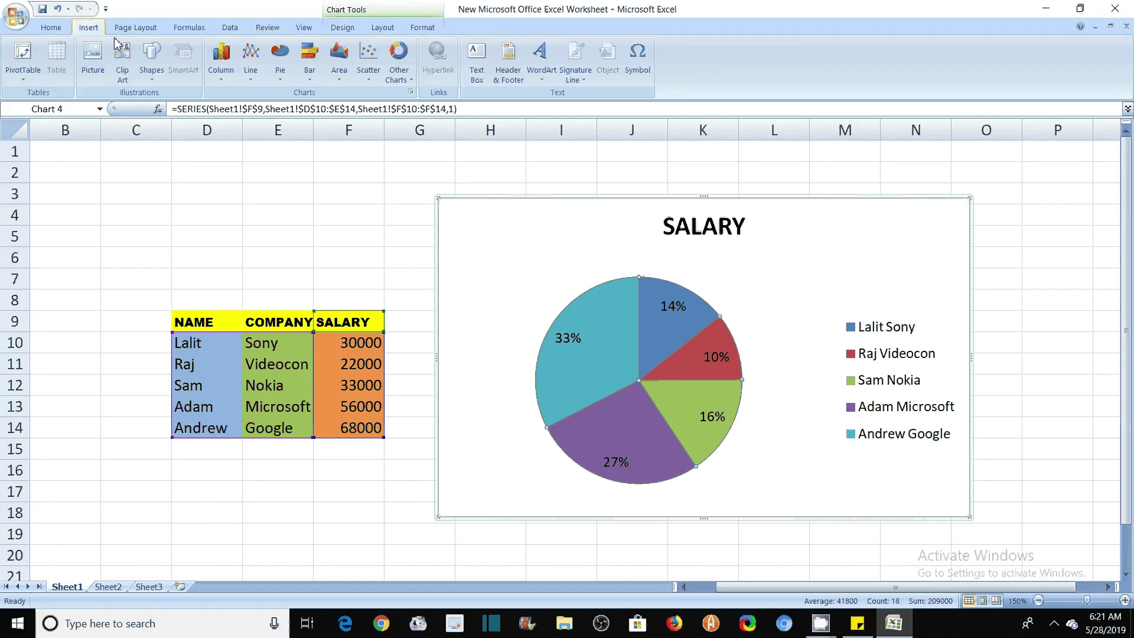
left_click(251, 85)
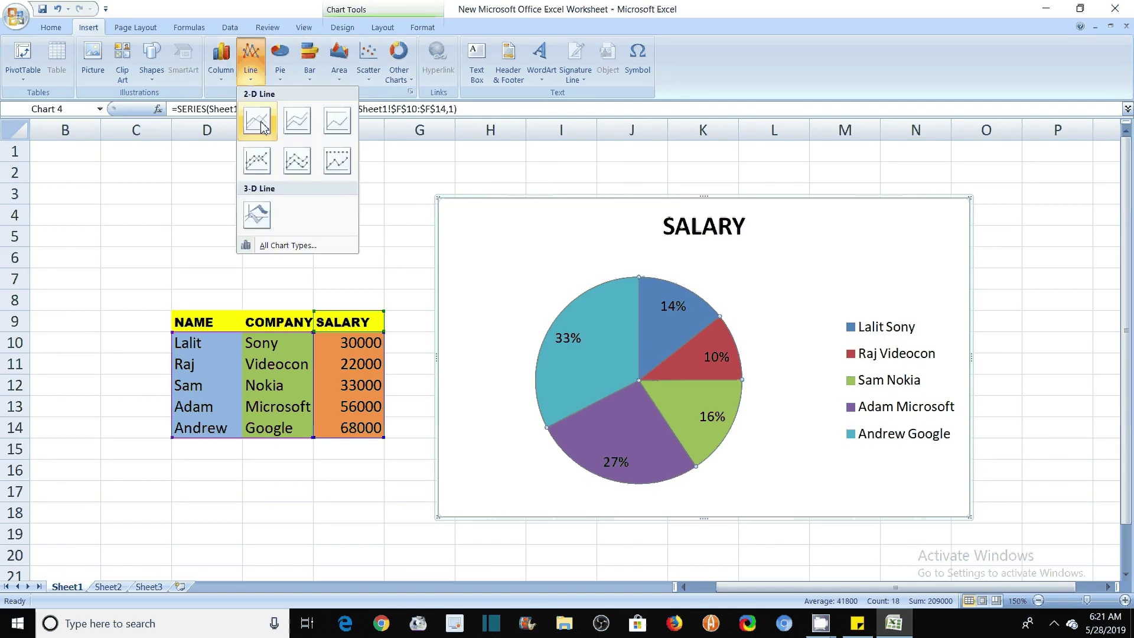
left_click(262, 126)
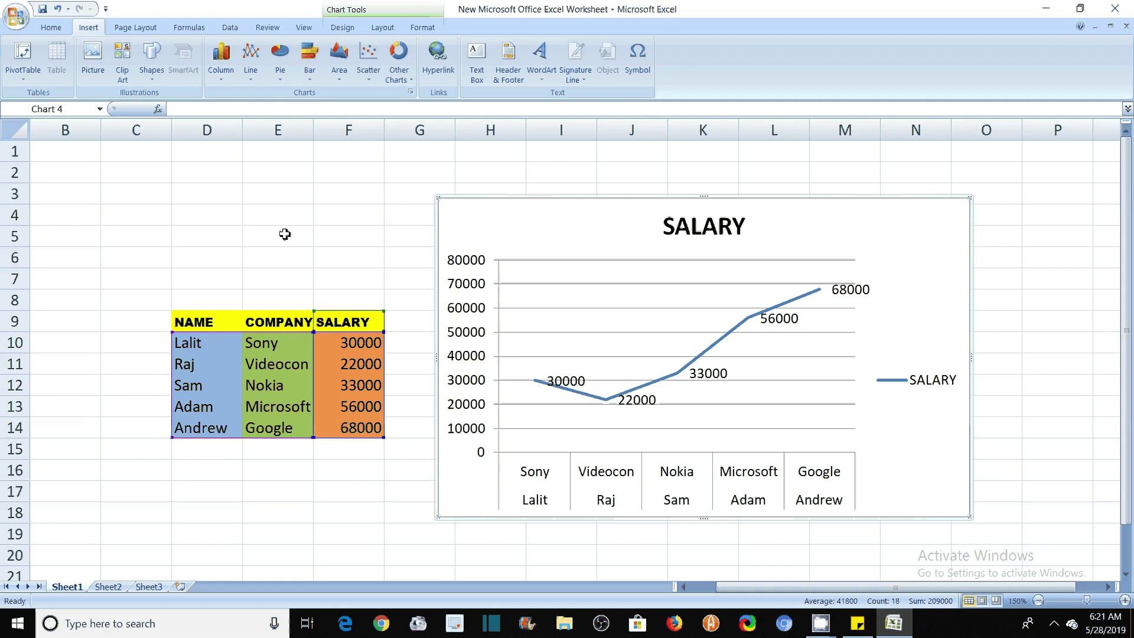
left_click(251, 82)
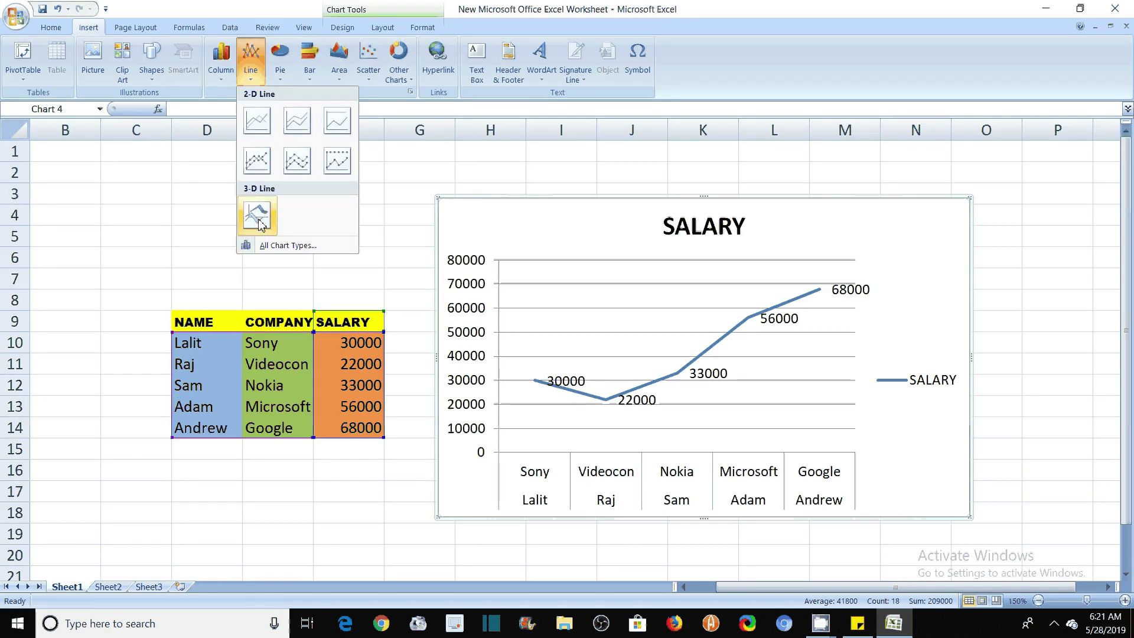
left_click(263, 216)
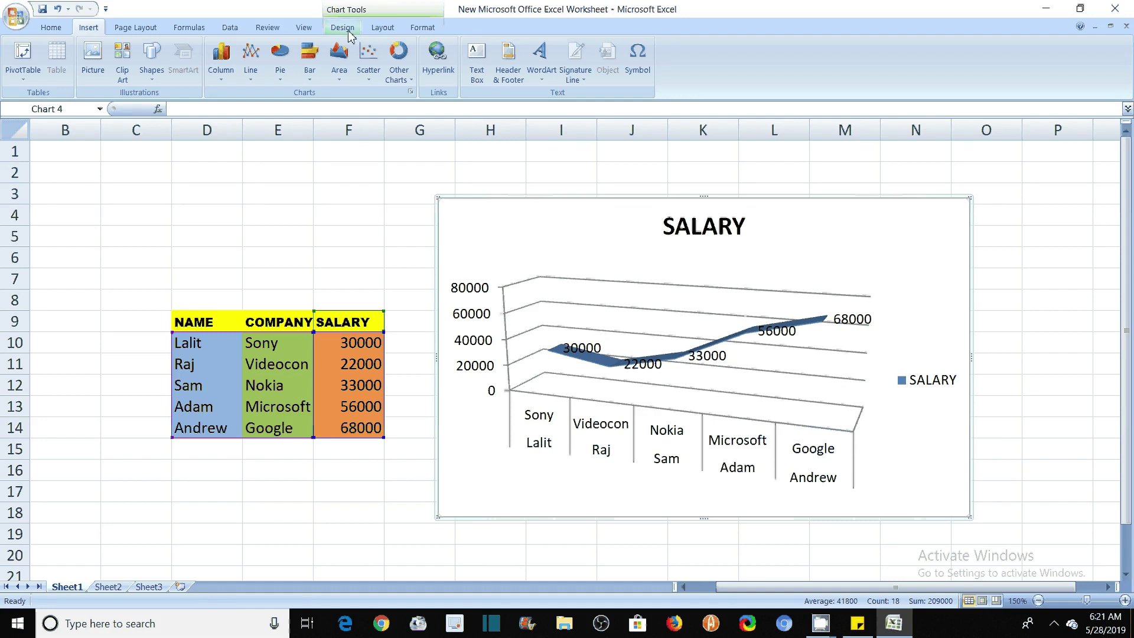
Try several Chart Layouts, ending with the axis-title and data-table layout.
left_click(382, 27)
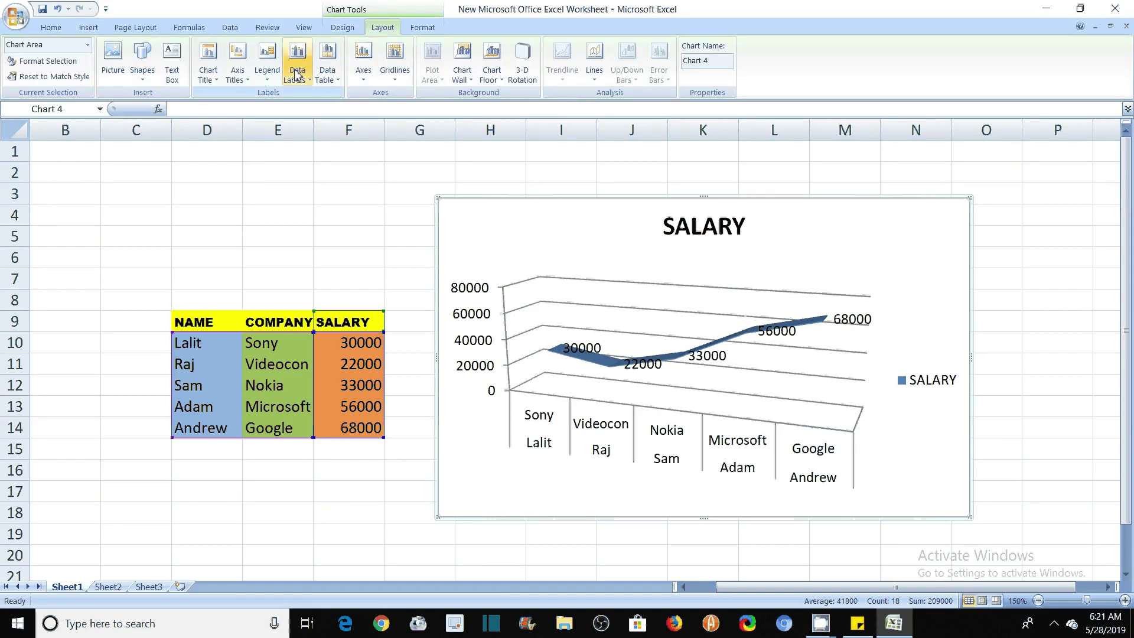
left_click(343, 29)
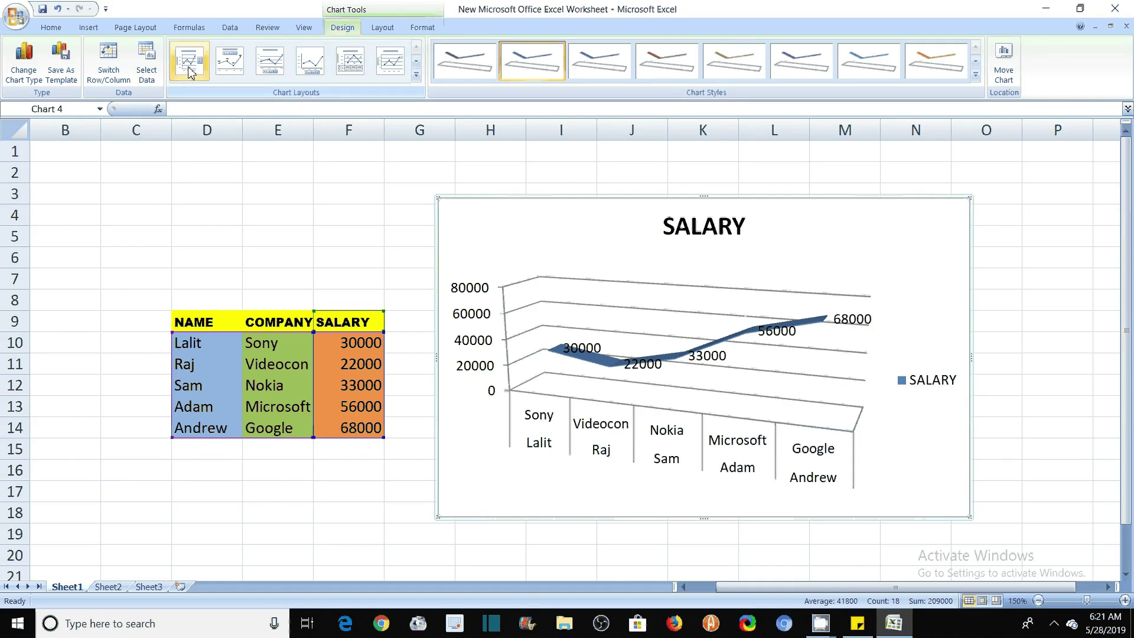
left_click(228, 70)
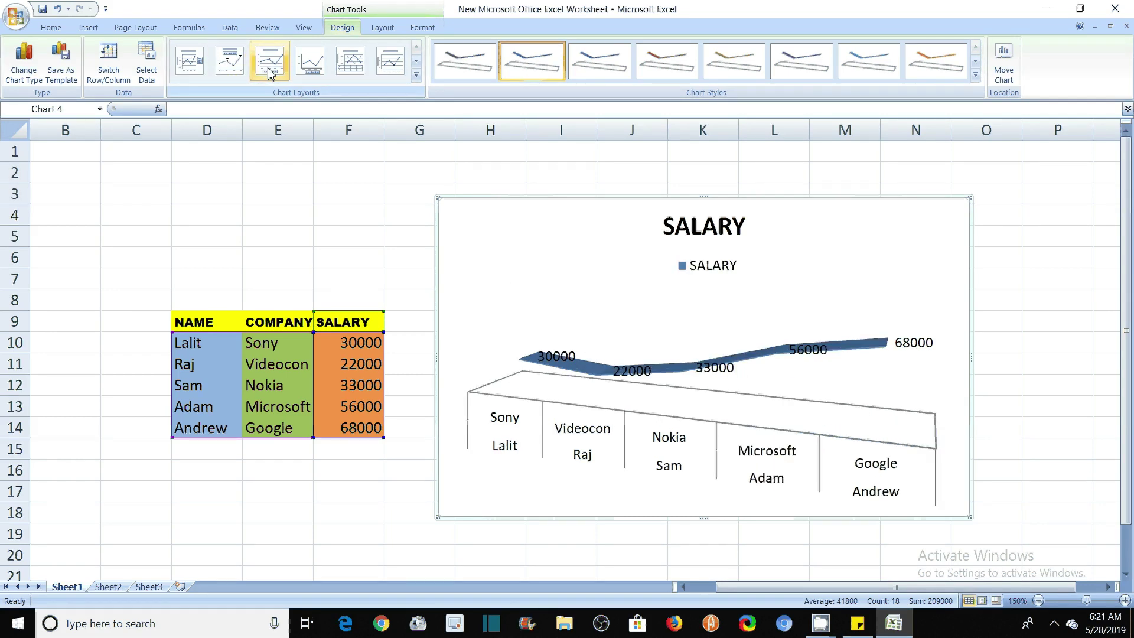
left_click(309, 70)
left_click(346, 66)
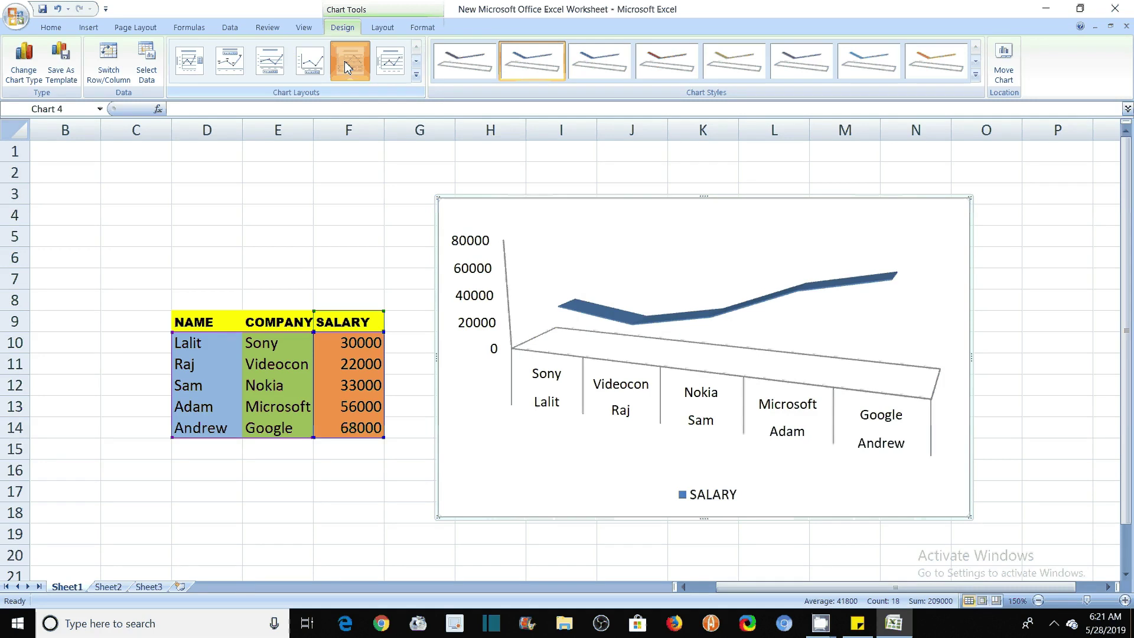
Change the salary chart to a 2-D clustered bar chart.
left_click(88, 28)
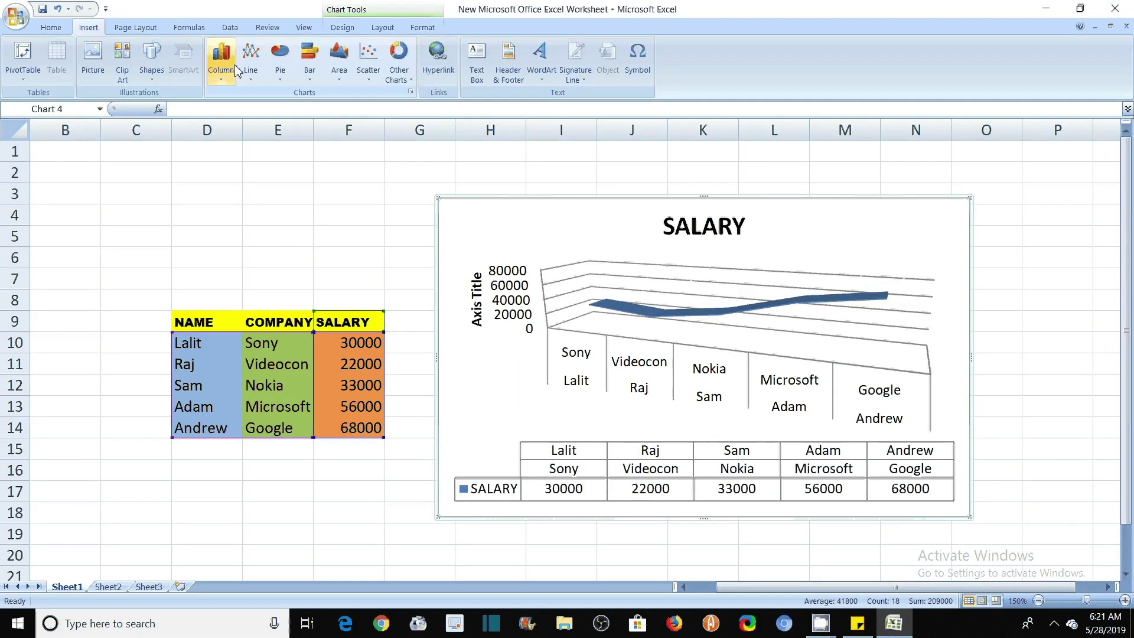
left_click(314, 80)
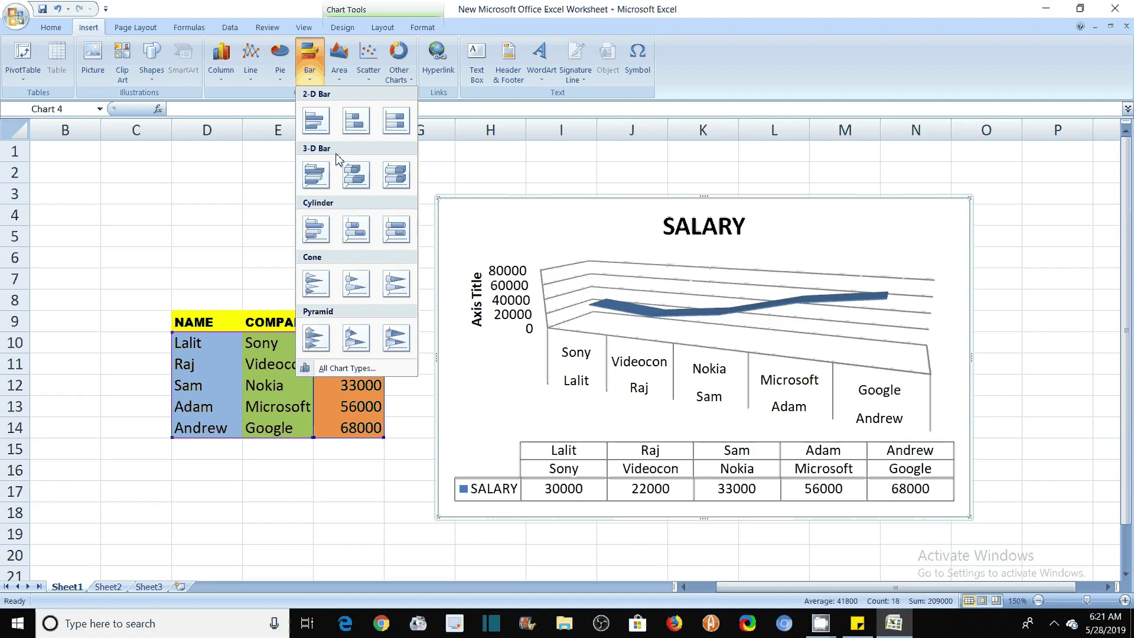
left_click(316, 121)
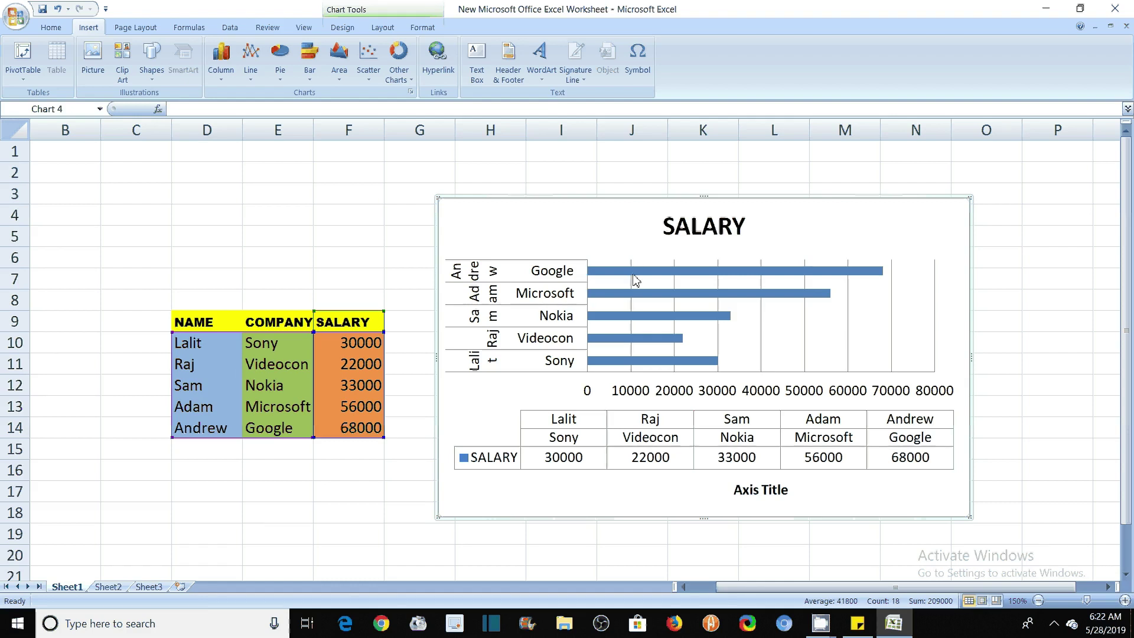
mouse_move(873, 282)
Convert the chart to a 2-D area chart, then to the second 3-D Area option.
left_click(339, 65)
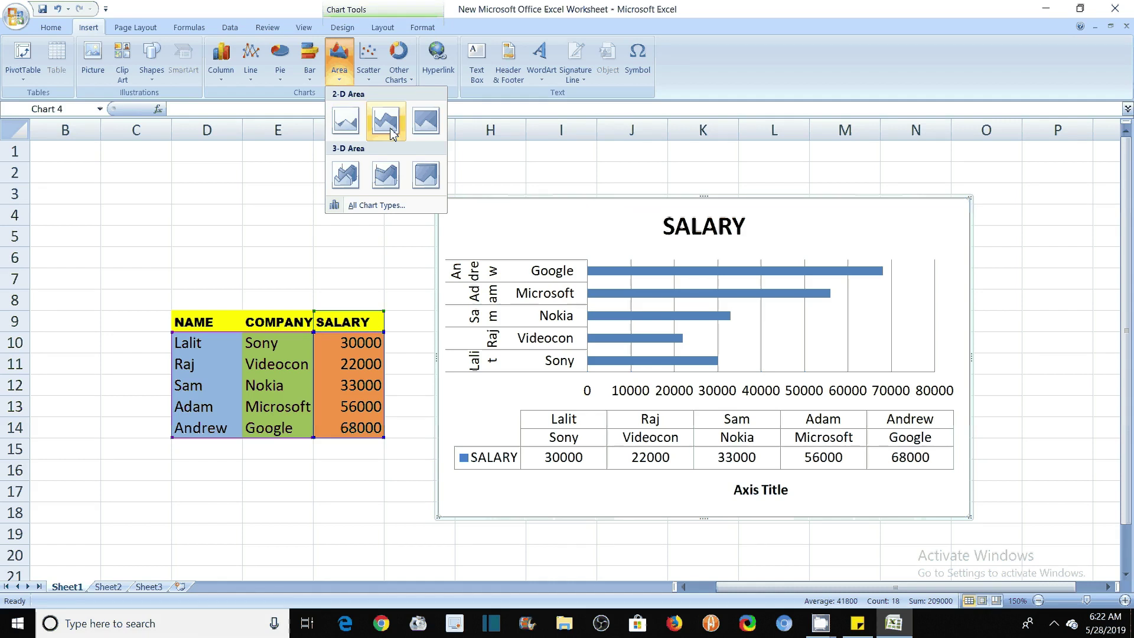
left_click(345, 125)
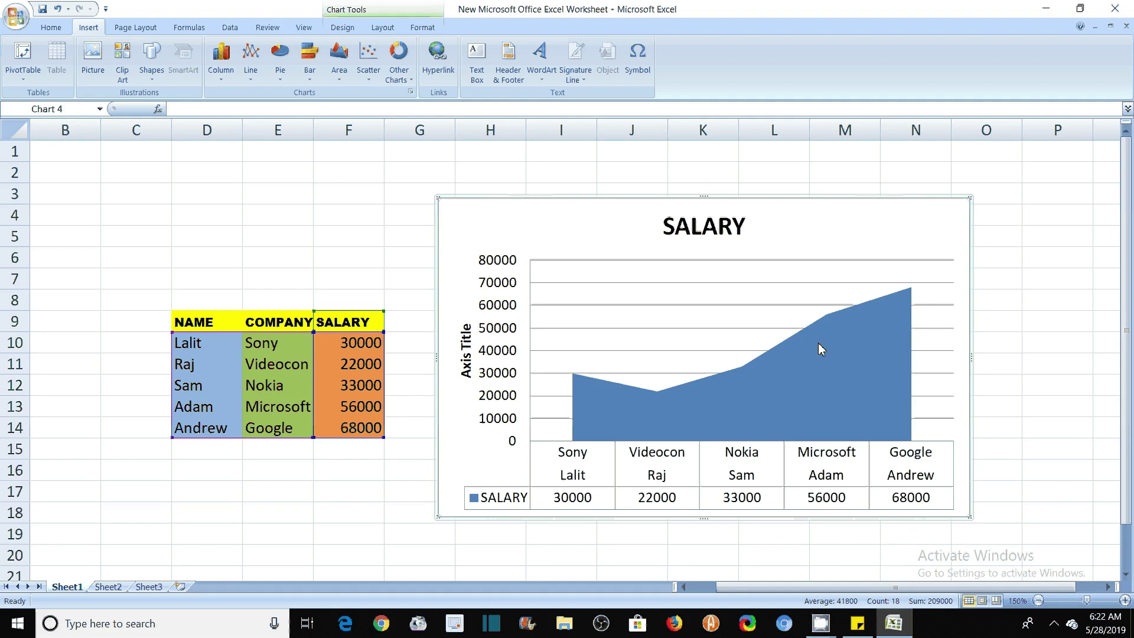
left_click(342, 77)
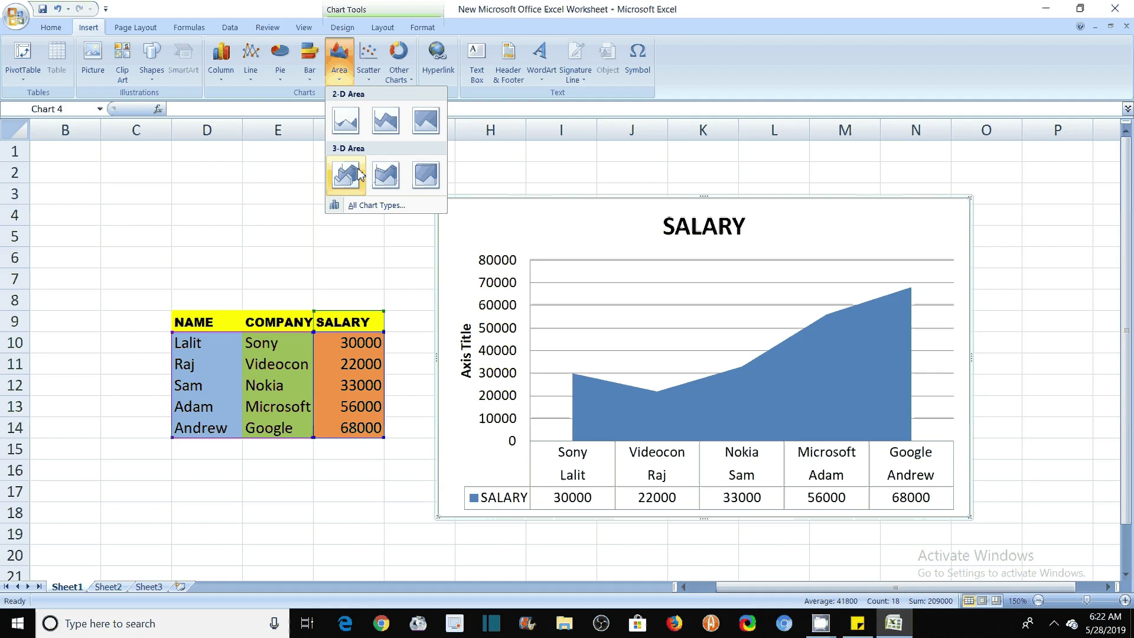
left_click(384, 182)
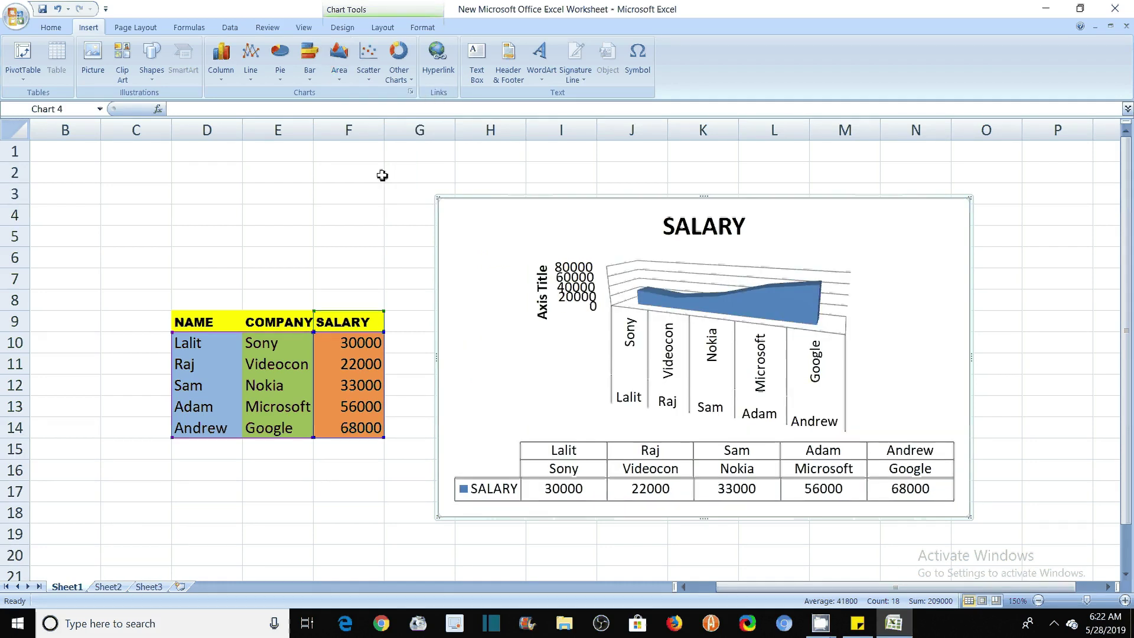
Switch to a markers-only scatter, then lines only, ending with straight lines and markers.
left_click(369, 65)
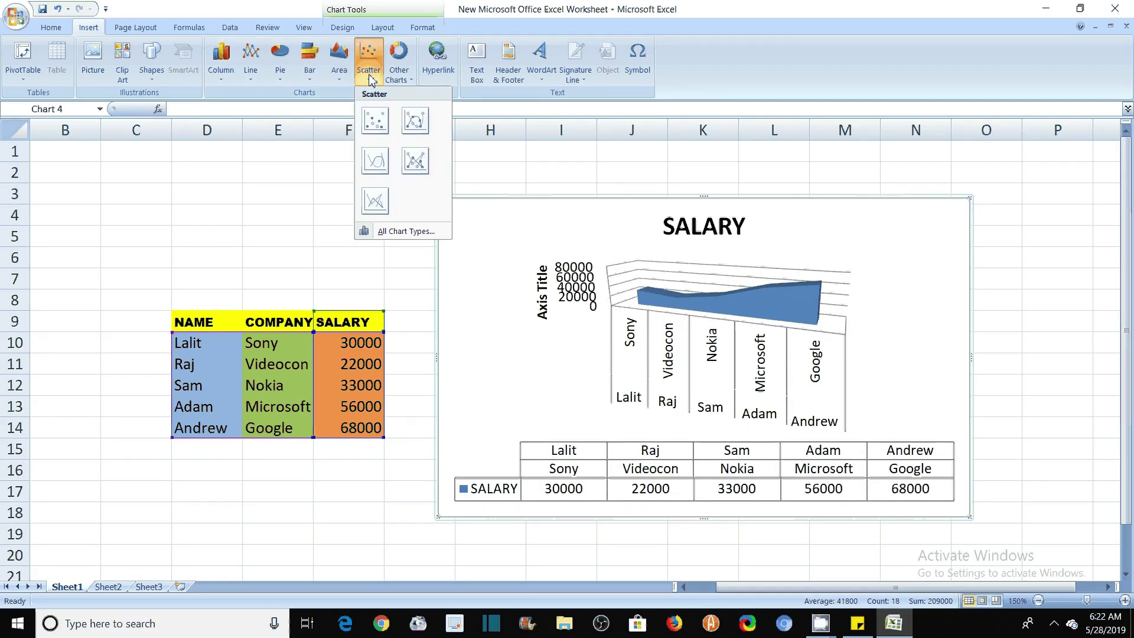
left_click(372, 123)
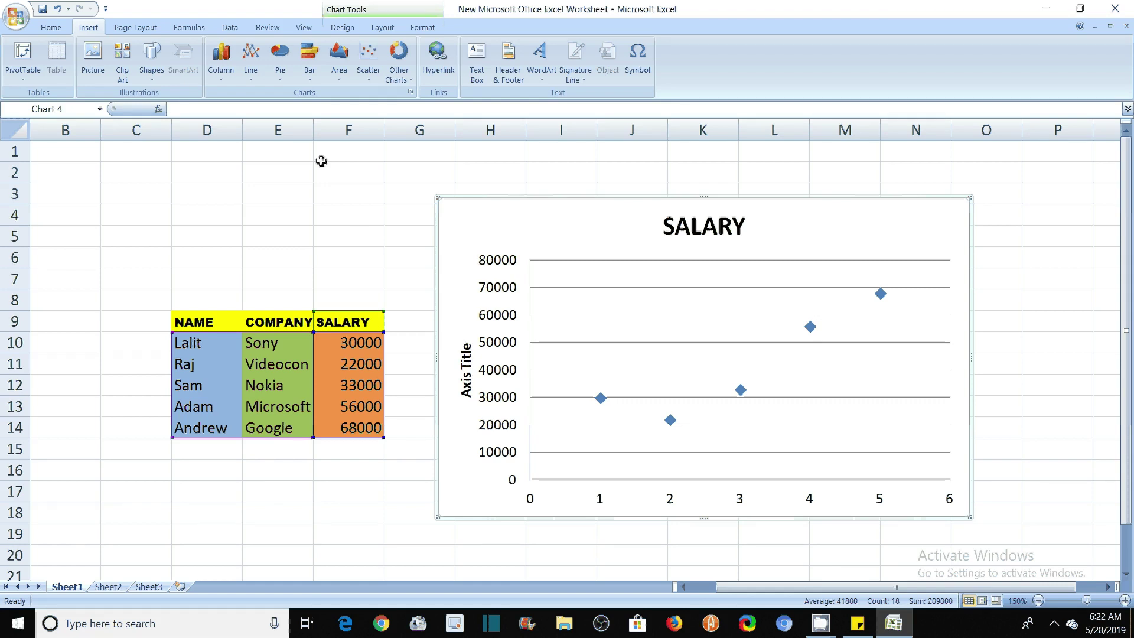
left_click(367, 77)
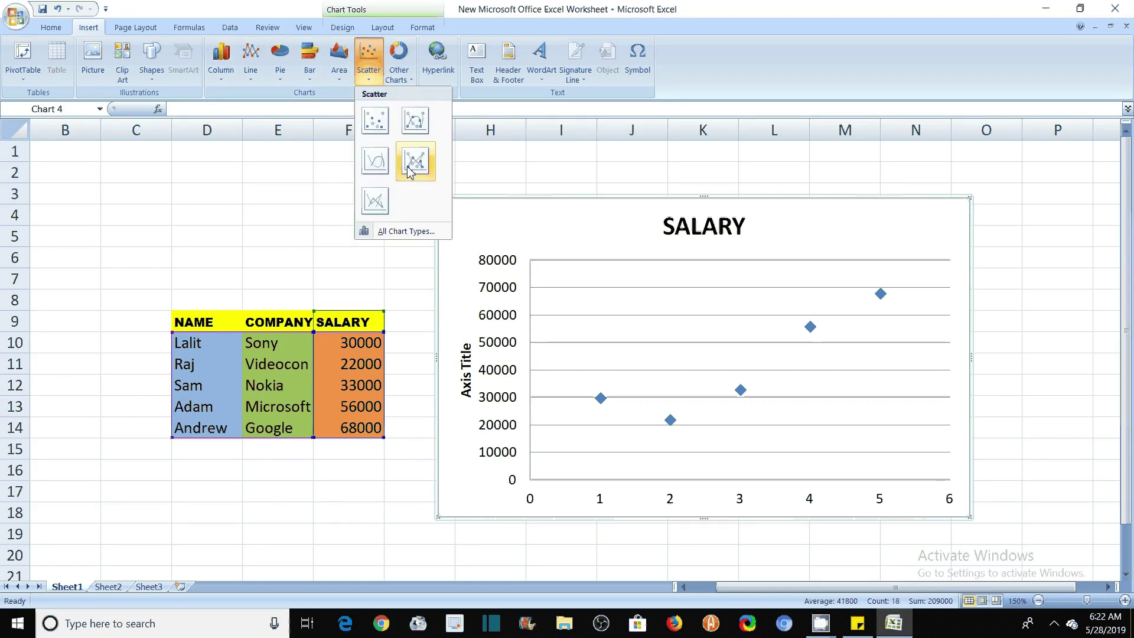
left_click(376, 169)
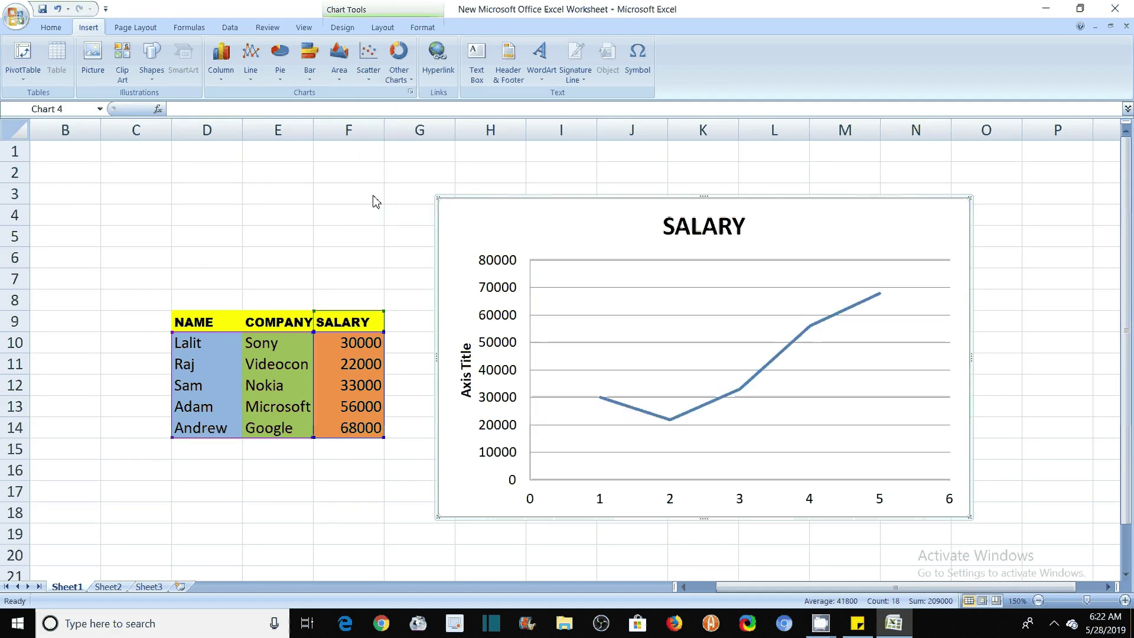
left_click(372, 79)
left_click(415, 161)
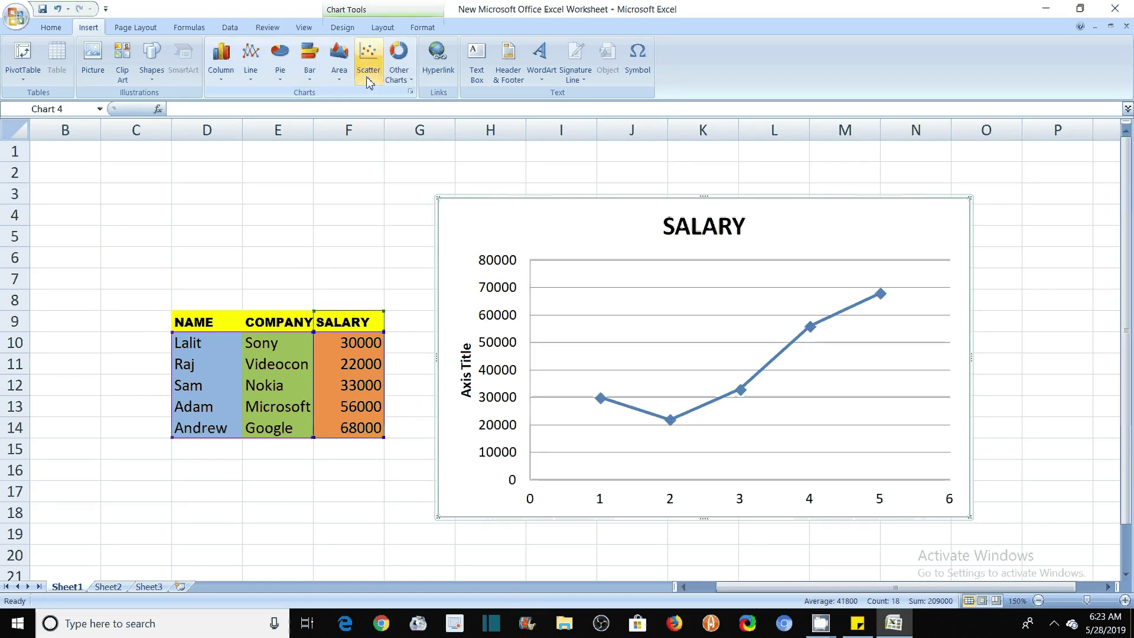
Turn the salary chart into a radar chart with markers from Other Charts.
left_click(399, 66)
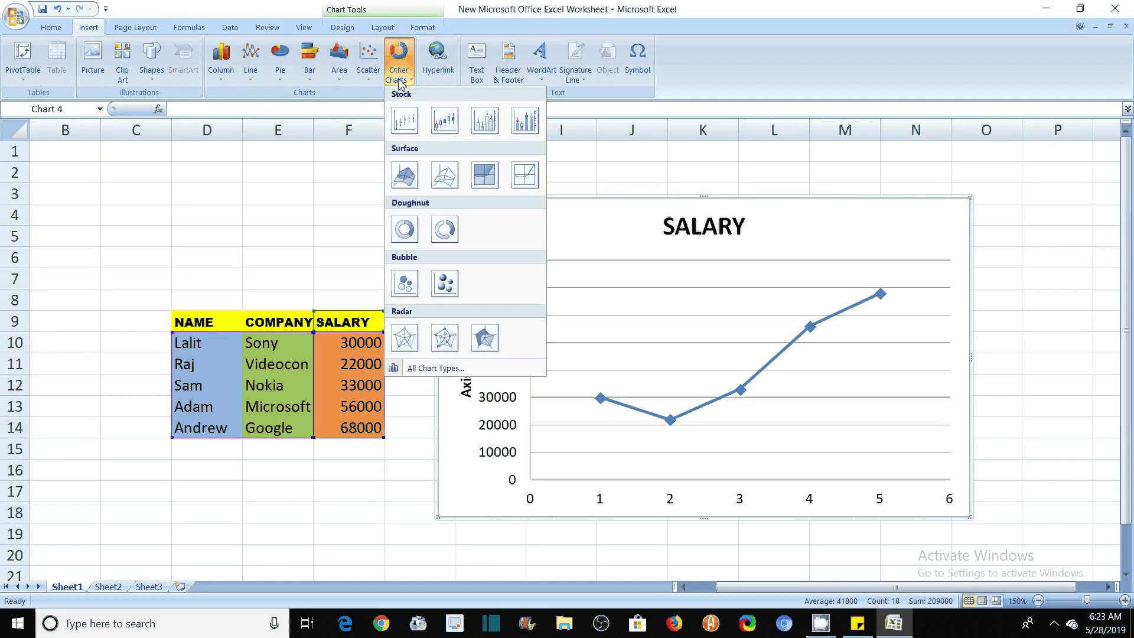
left_click(438, 342)
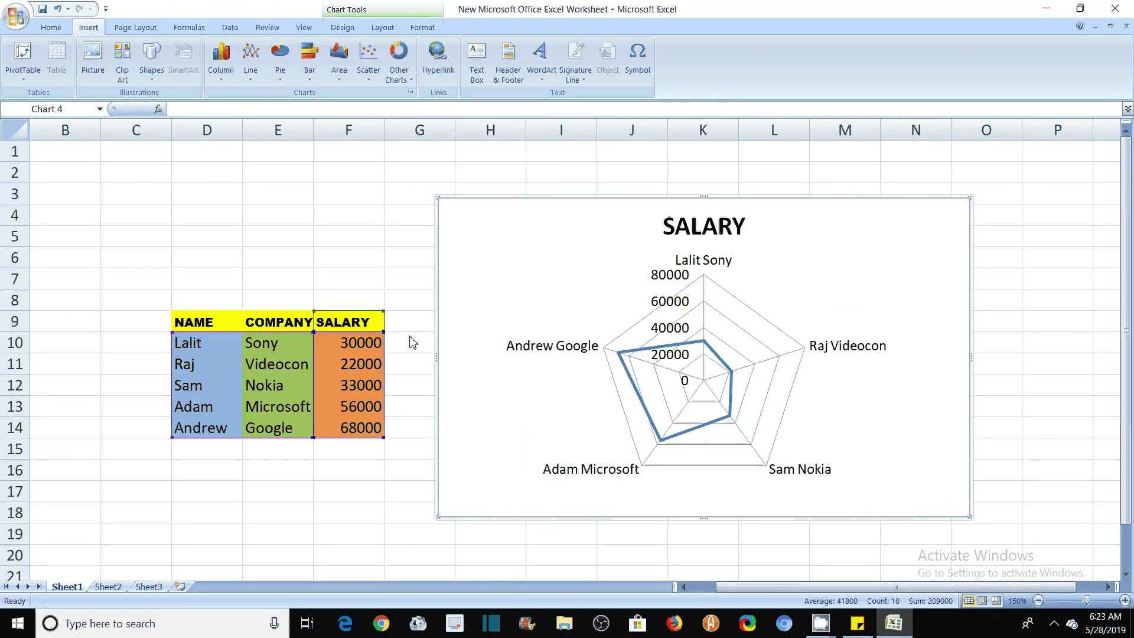